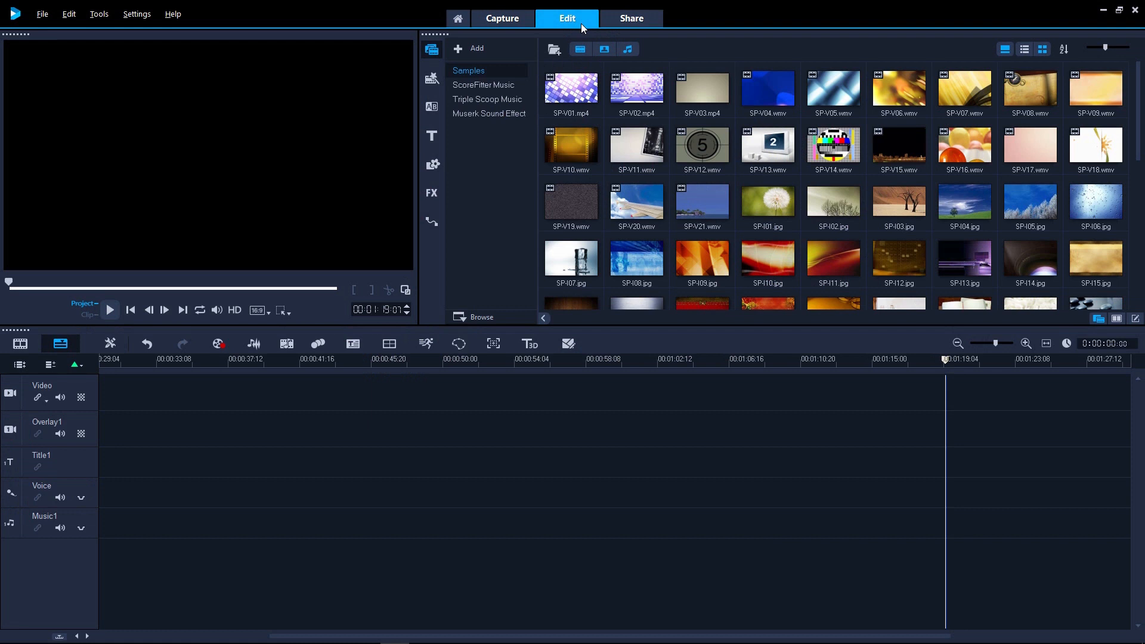
- Add a new library folder and confirm its name as Demo Project
click(472, 49)
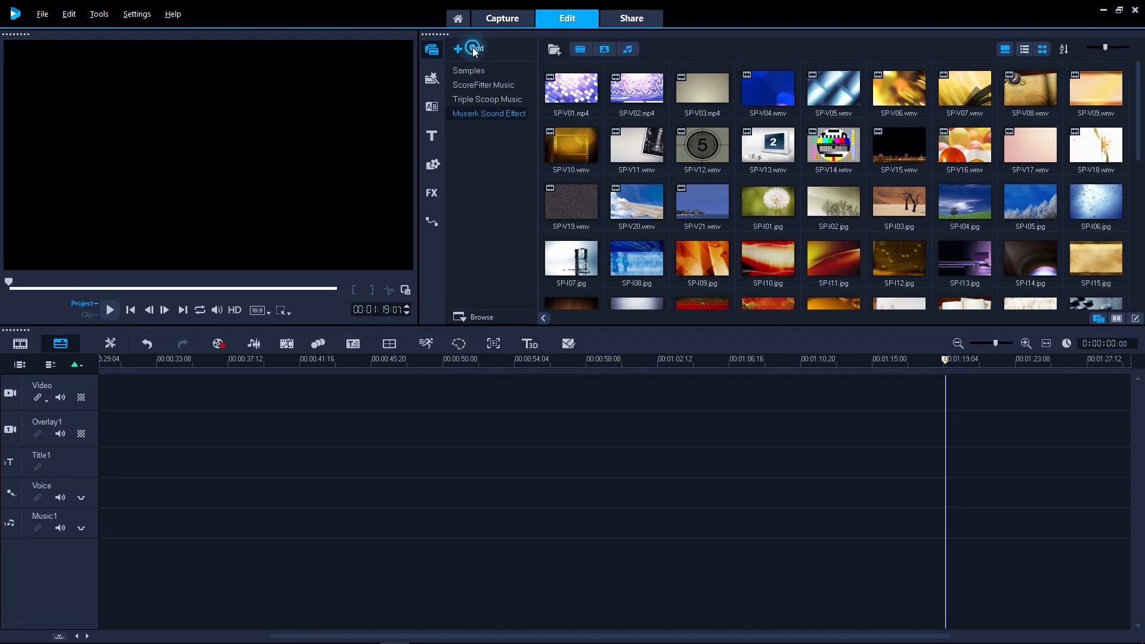
text(Demo Project)
key(Return)
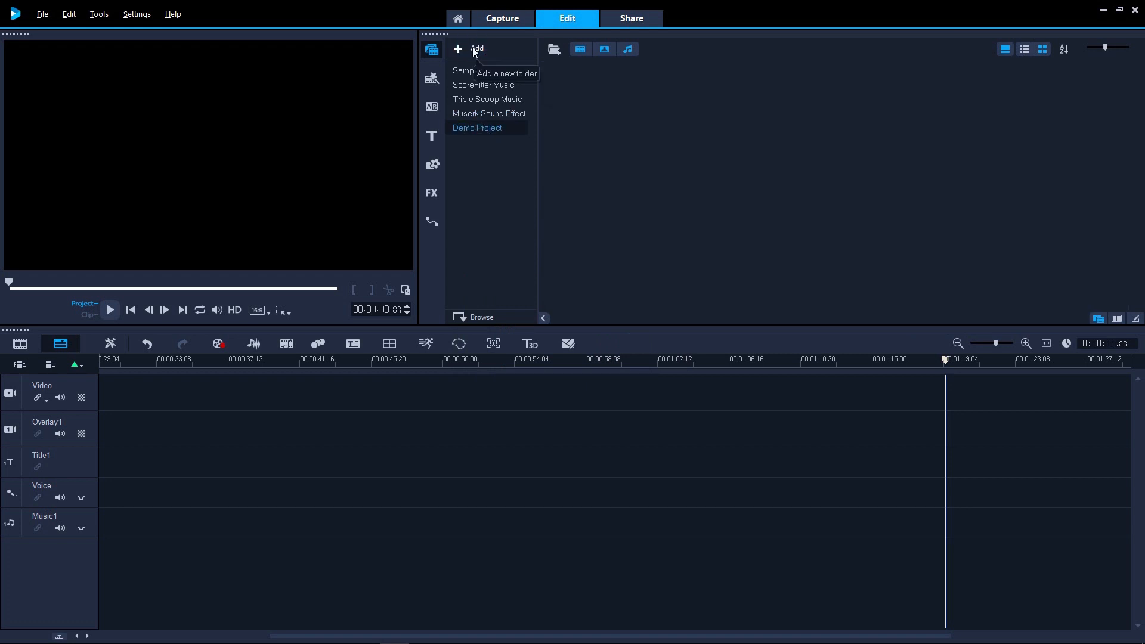
- Browse to the Tutorial Assets folder, select all ten files and drag them into Demo Project
click(480, 316)
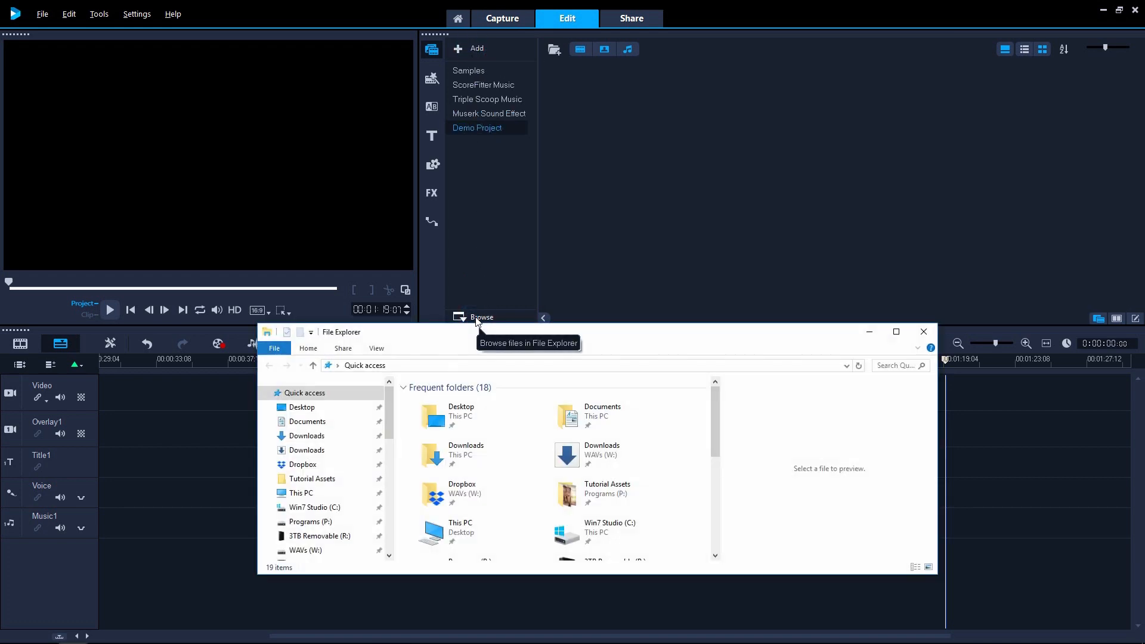
click(312, 479)
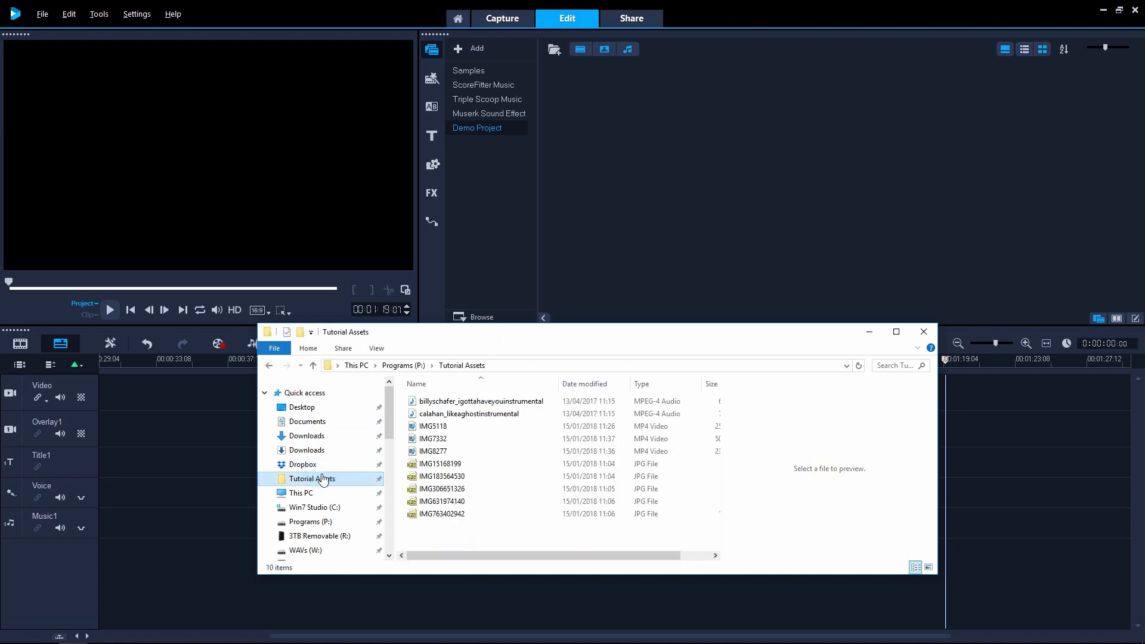
click(465, 401)
shift+click(441, 515)
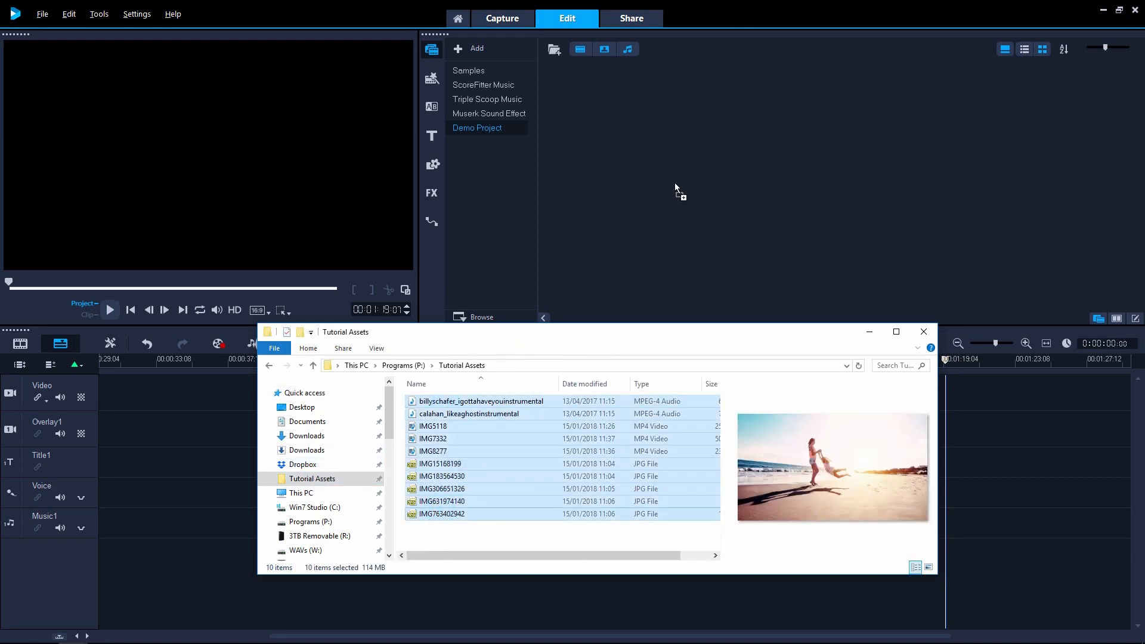
drag(441, 515, 674, 182)
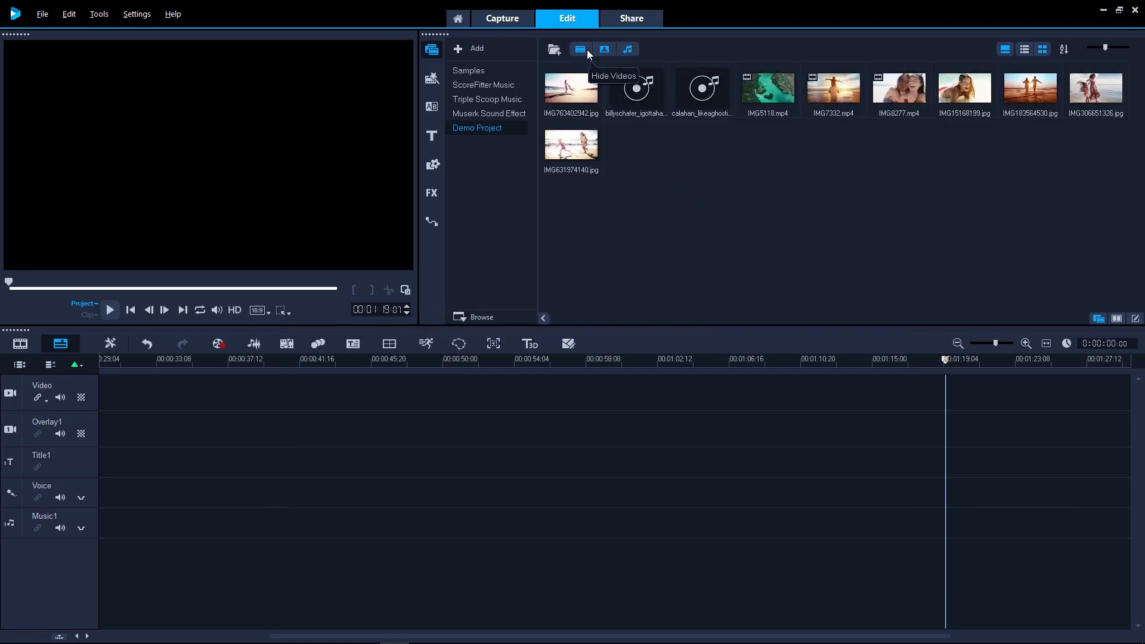
click(613, 51)
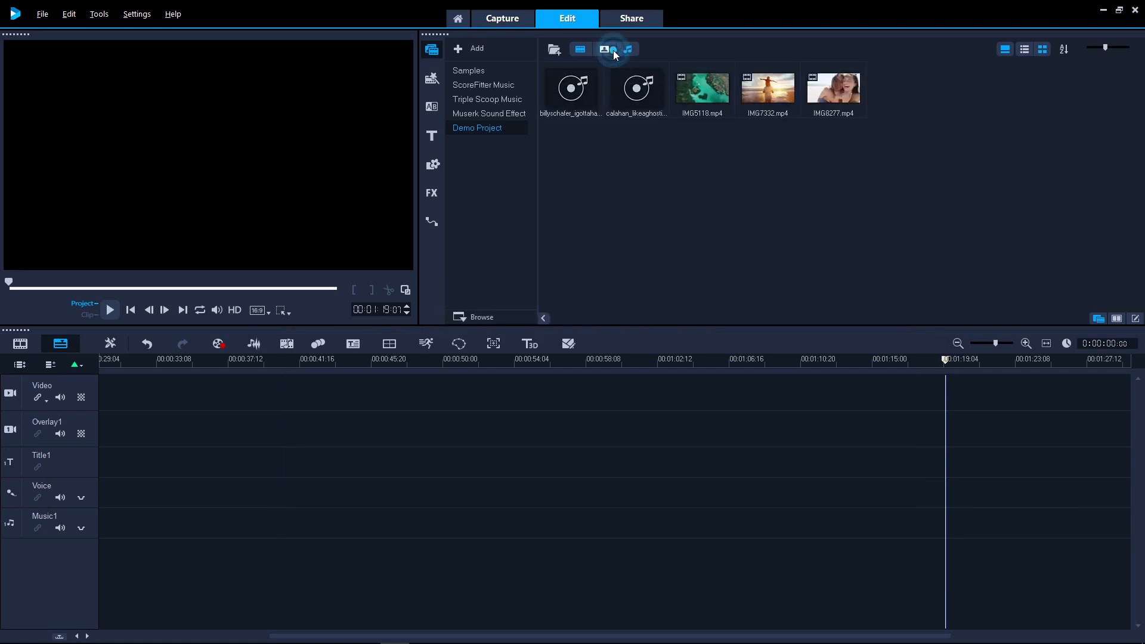
click(629, 49)
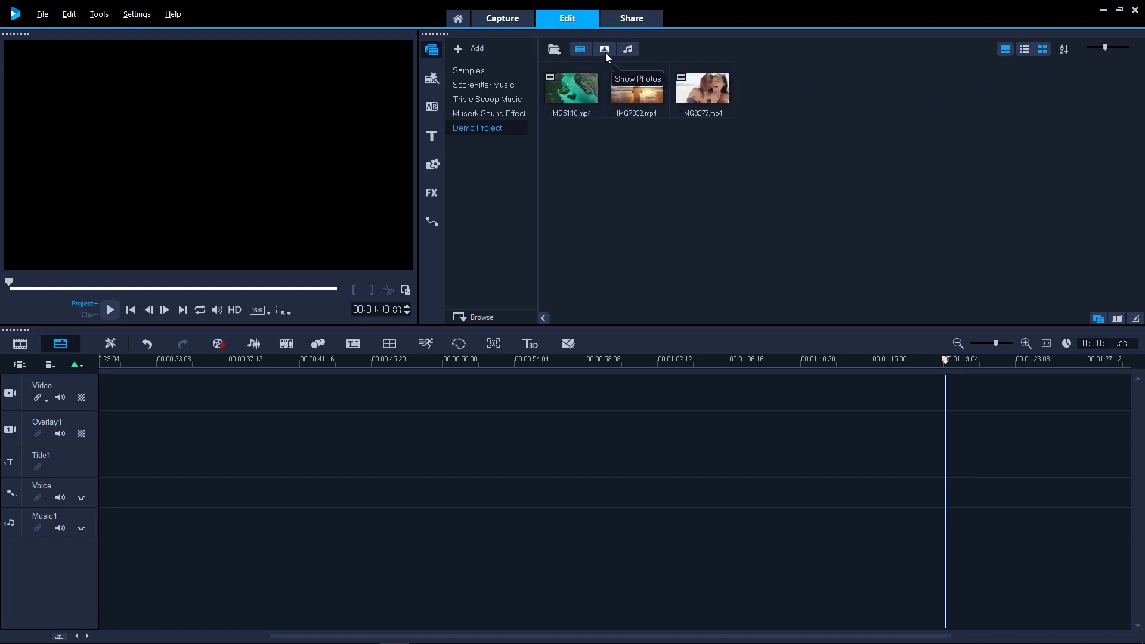
click(606, 53)
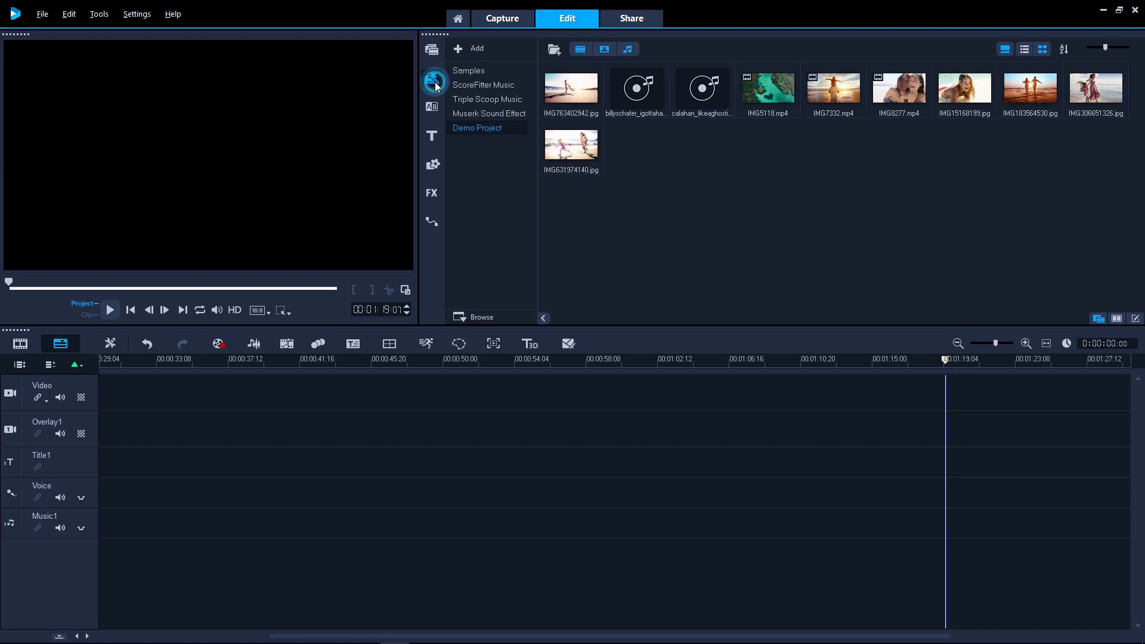
click(435, 83)
- Choose the Complete templates and add the IP-27 template to the timeline
click(468, 124)
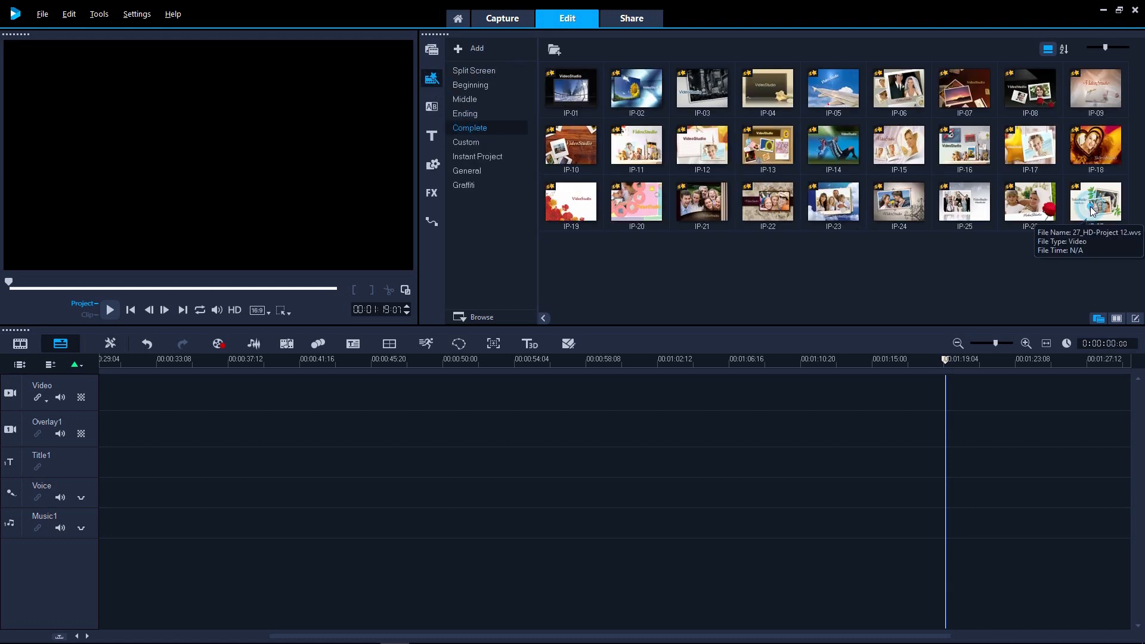
click(1096, 202)
drag(1096, 203, 245, 392)
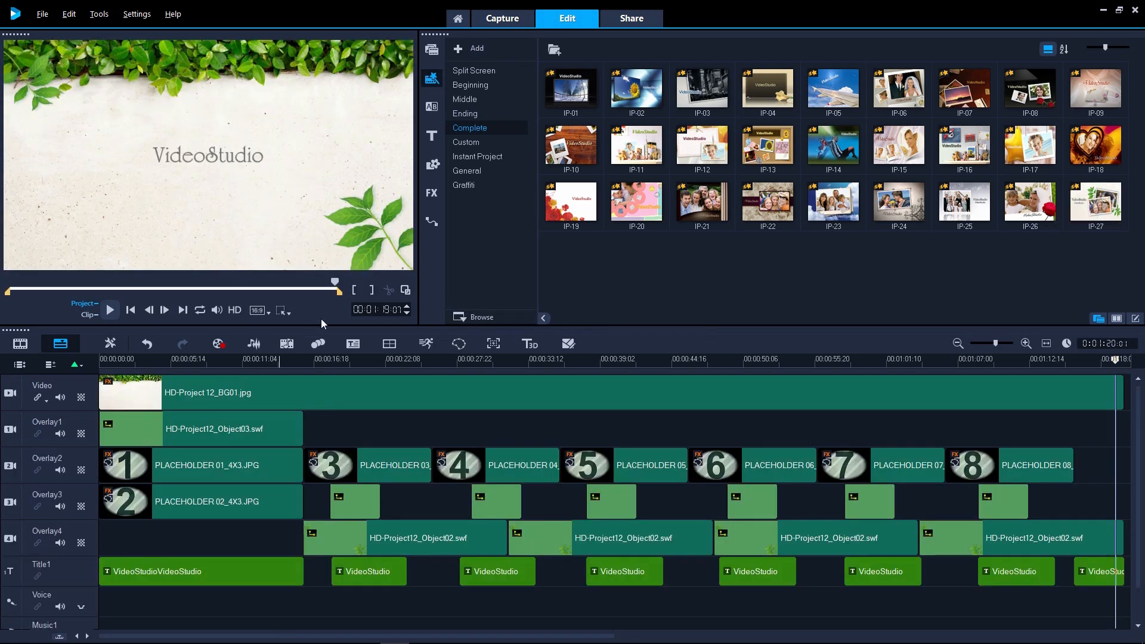
- Replace placeholder 01 with the first beach photo from Demo Project using Ctrl-drag
click(433, 49)
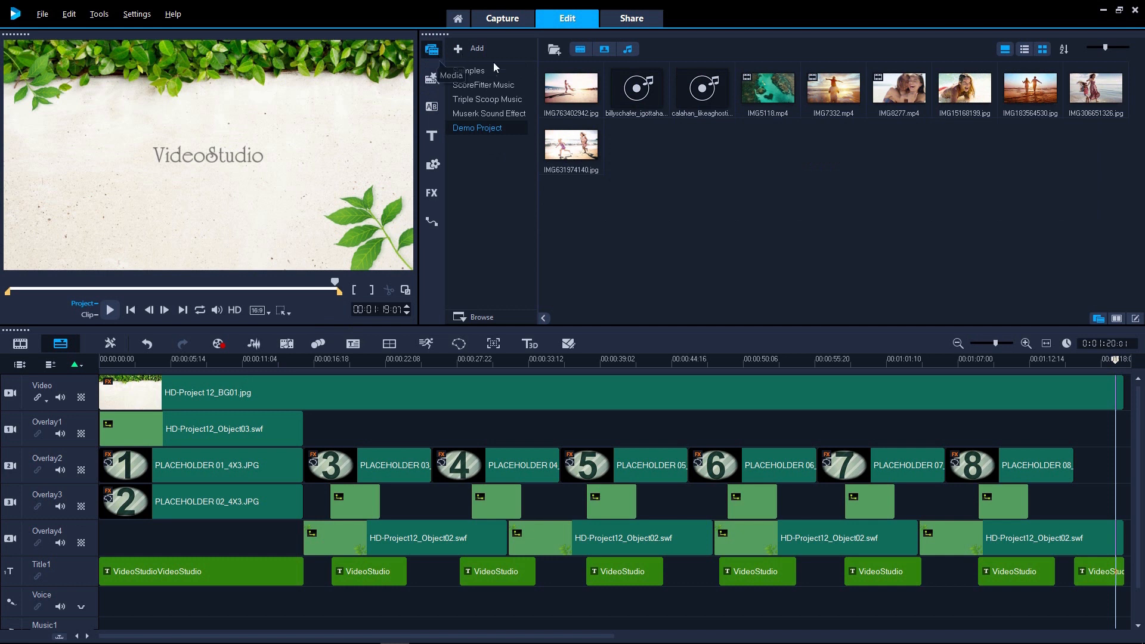
click(564, 87)
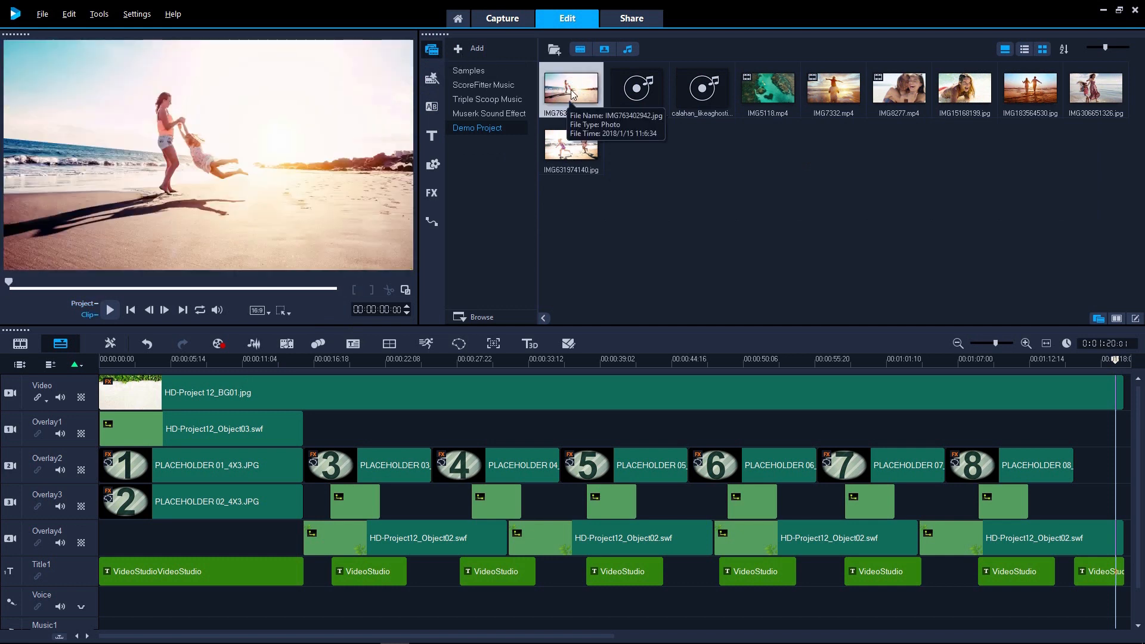
drag(571, 88, 199, 457)
key(ctrl)
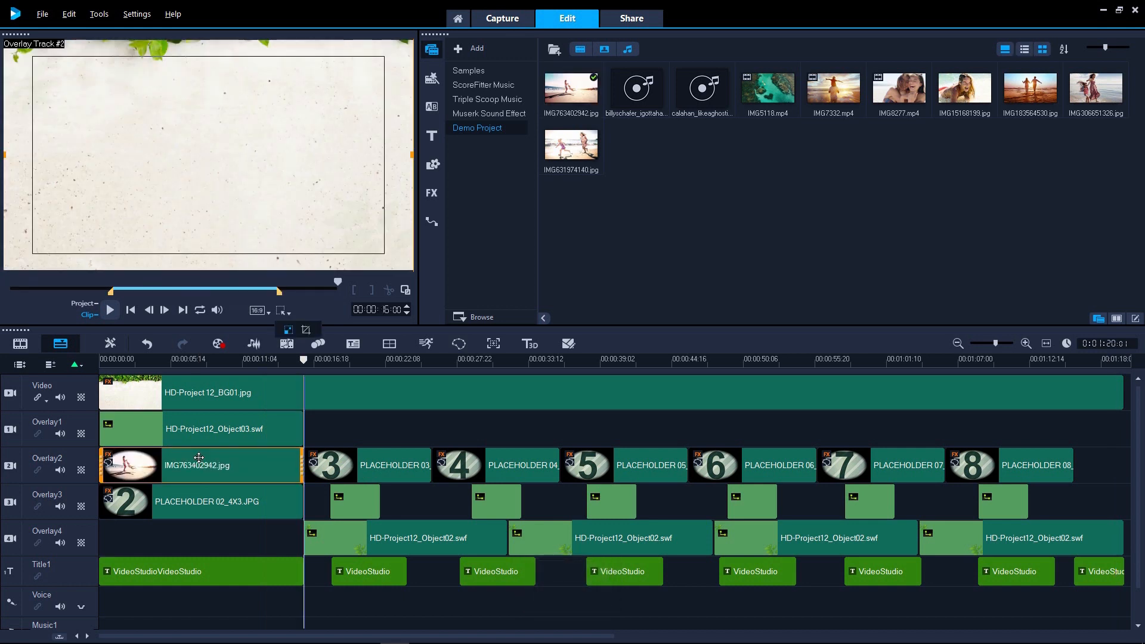
click(234, 359)
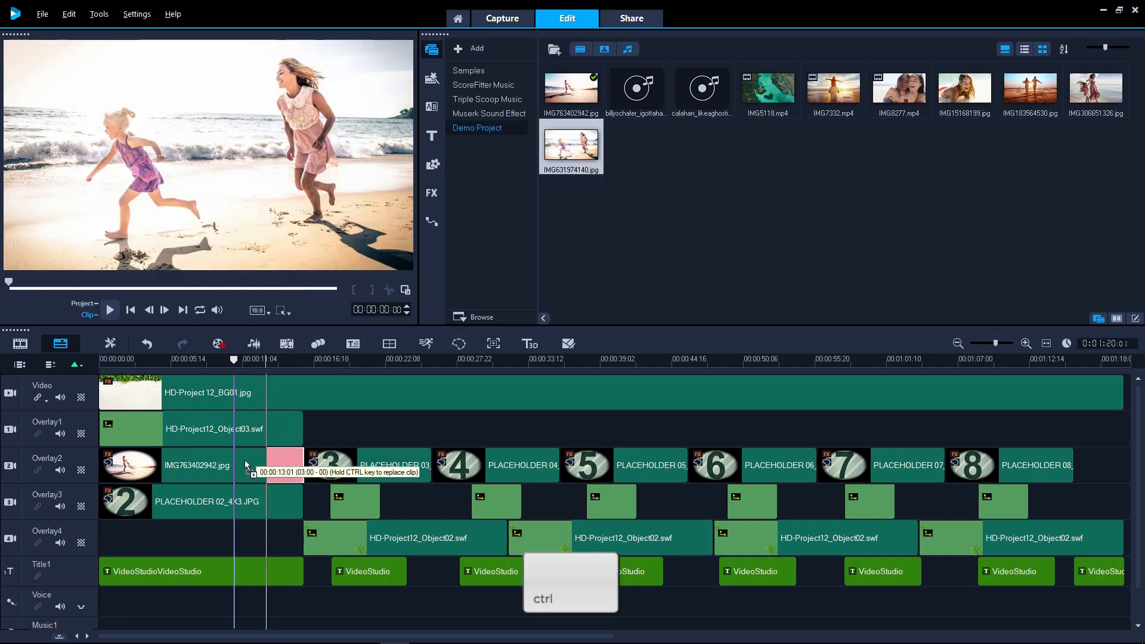
- Replace placeholder 02 with IMG631974140.jpg and scrub through the template's opening
drag(559, 153, 206, 498)
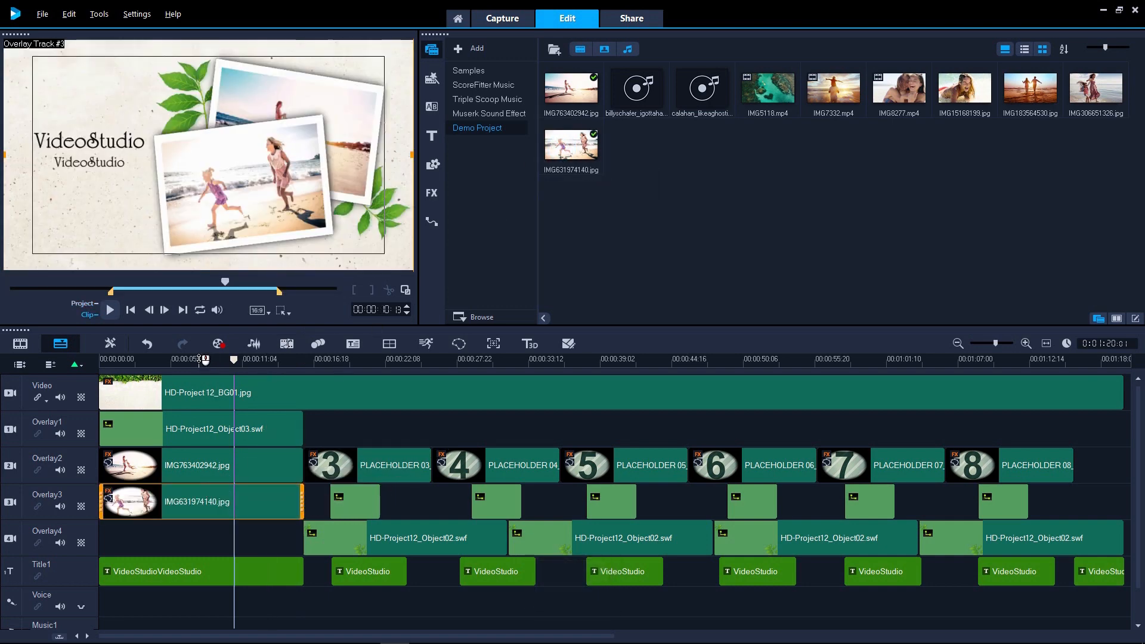
click(198, 359)
drag(205, 360, 289, 358)
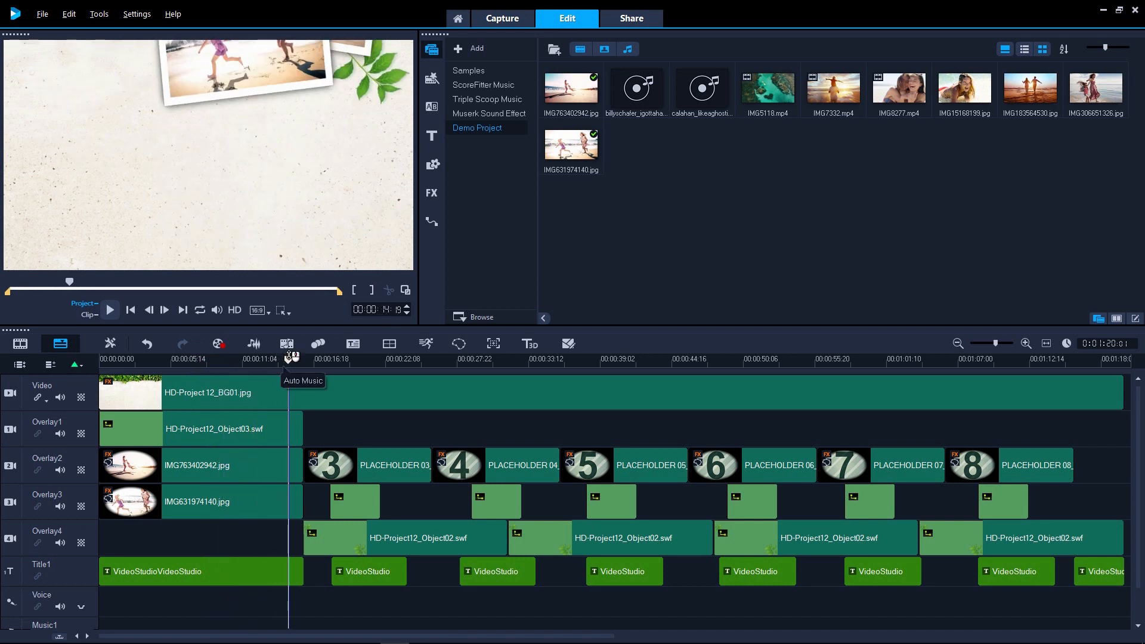
- Start a new project via File > New Project, answering No to saving the template project
click(42, 15)
click(72, 29)
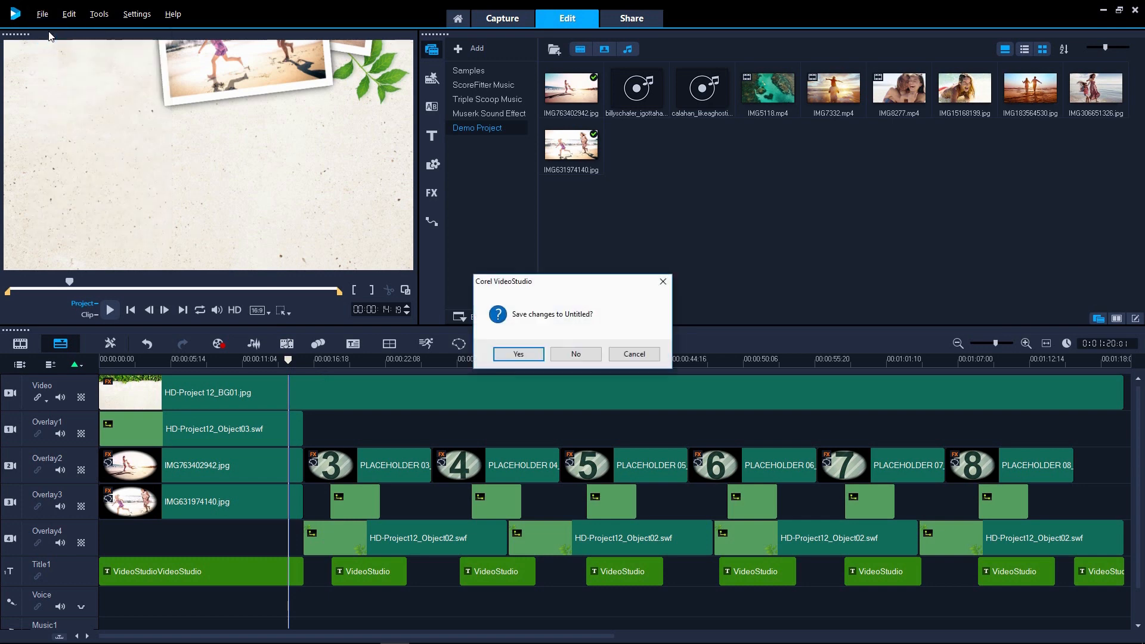
click(575, 354)
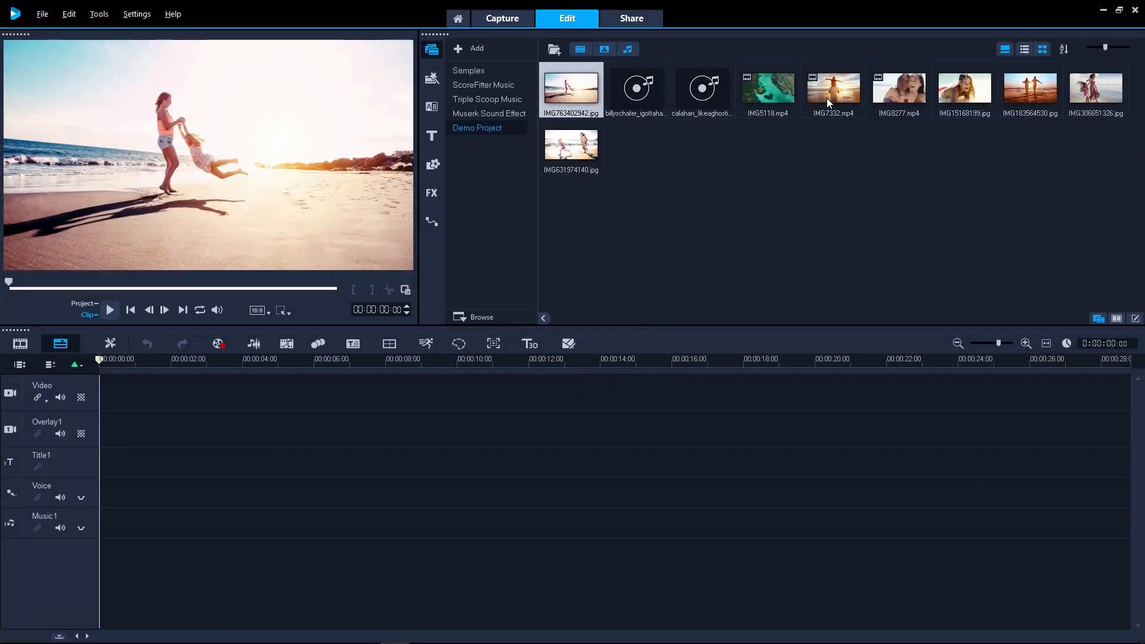
click(827, 98)
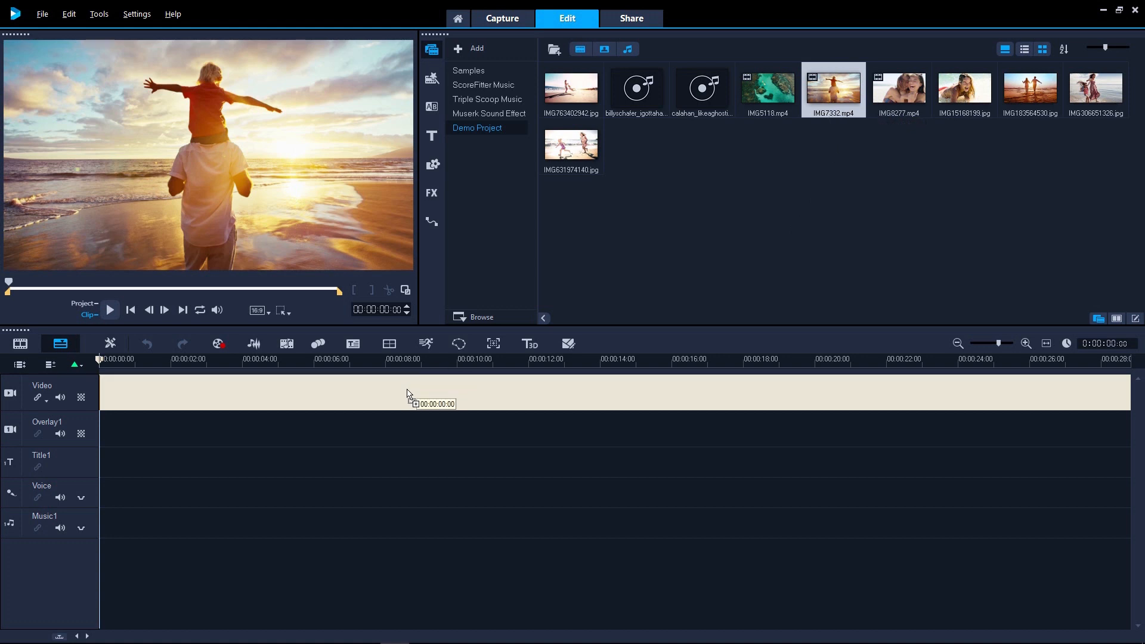
- Place IMG7332.mp4 on the Video track, play it with Space, stop and scrub further into it
drag(706, 207, 407, 394)
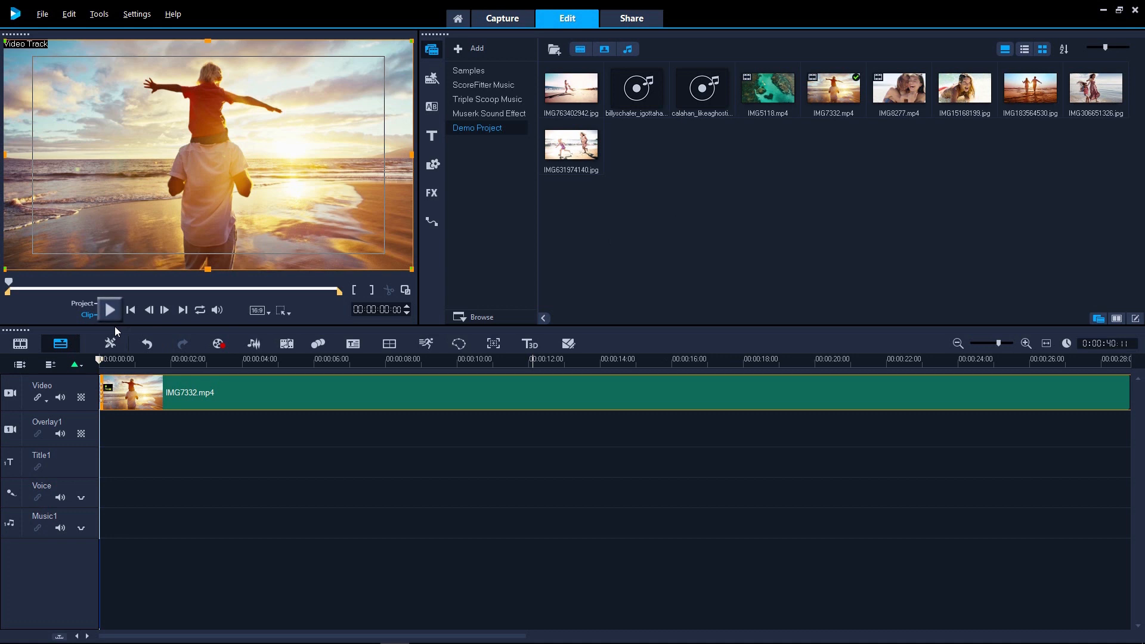
key(space)
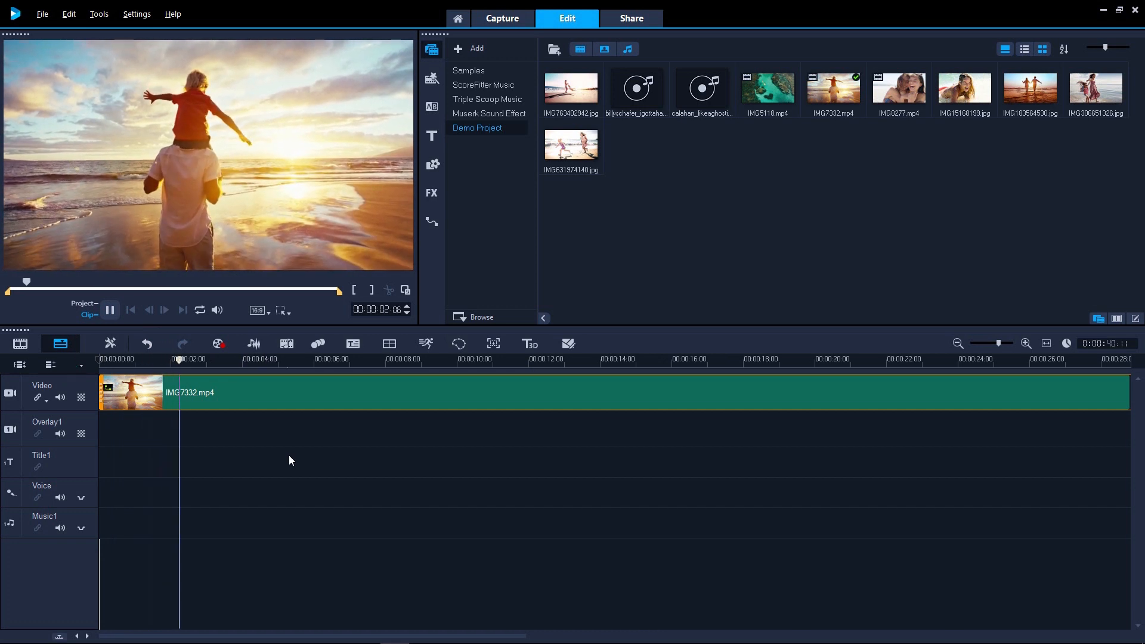
key(space)
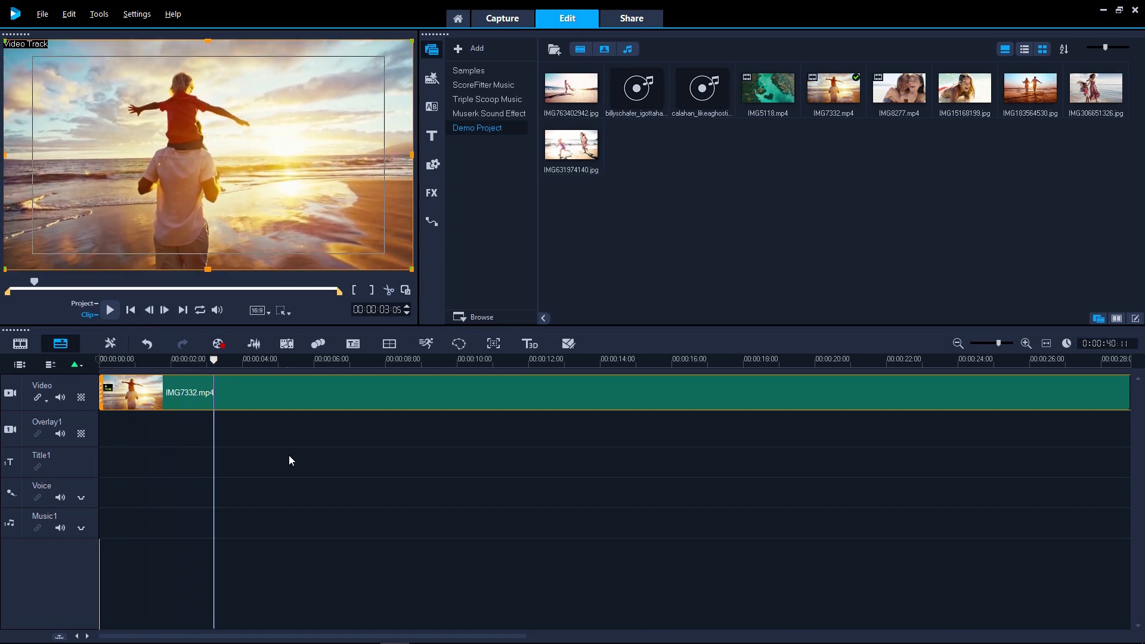
drag(214, 360, 734, 365)
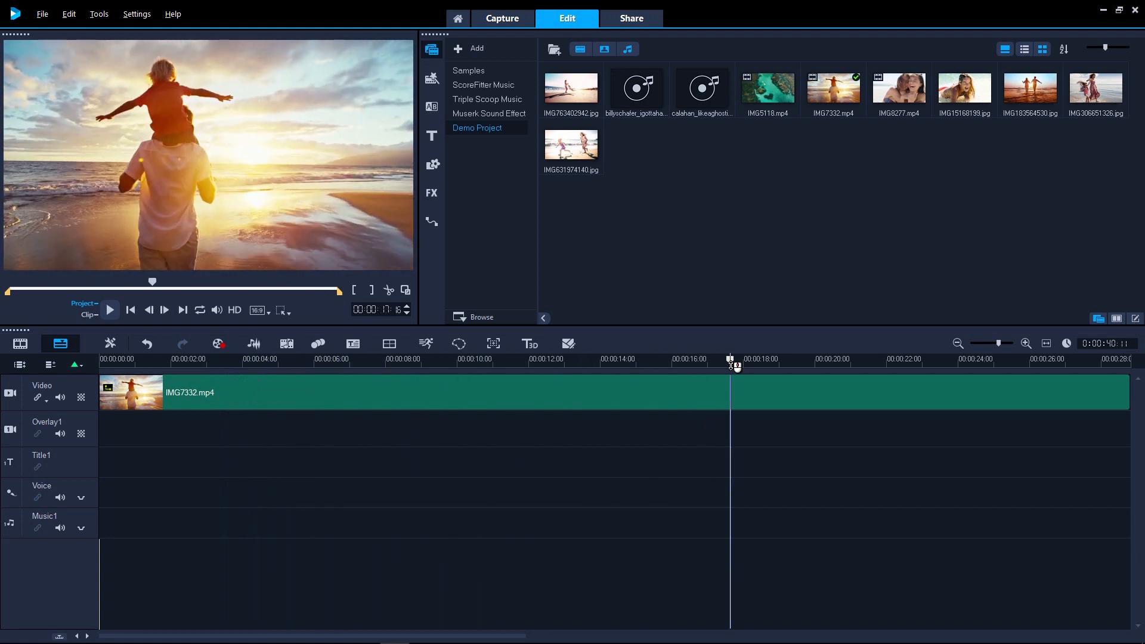
- Zoom the timeline, fit the whole project in the window and select the beach clip
click(958, 343)
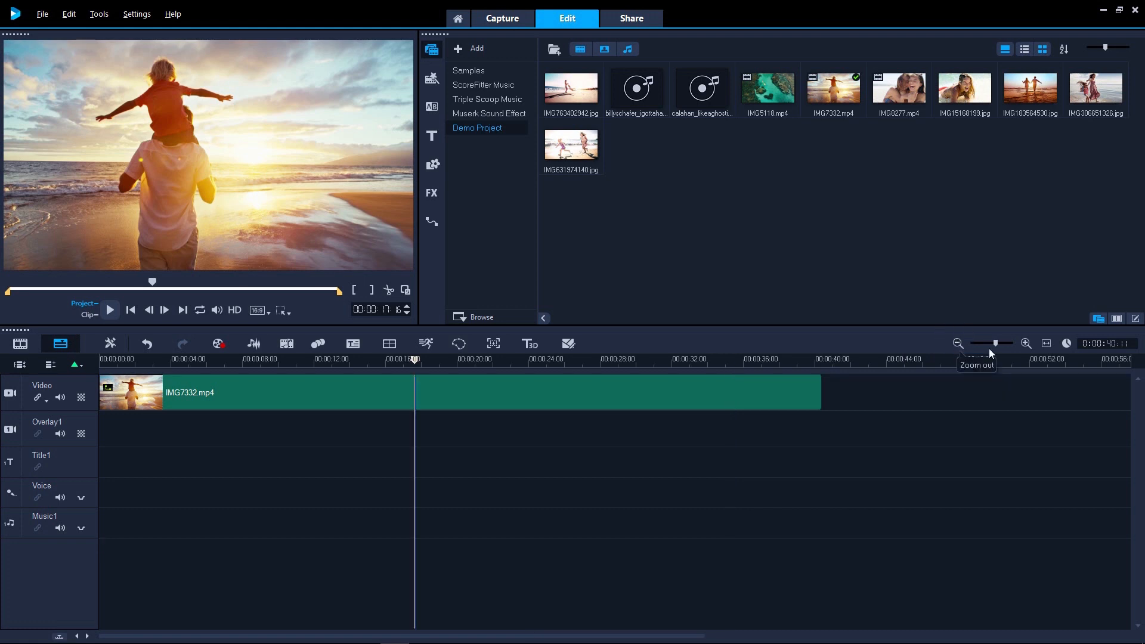
click(1022, 345)
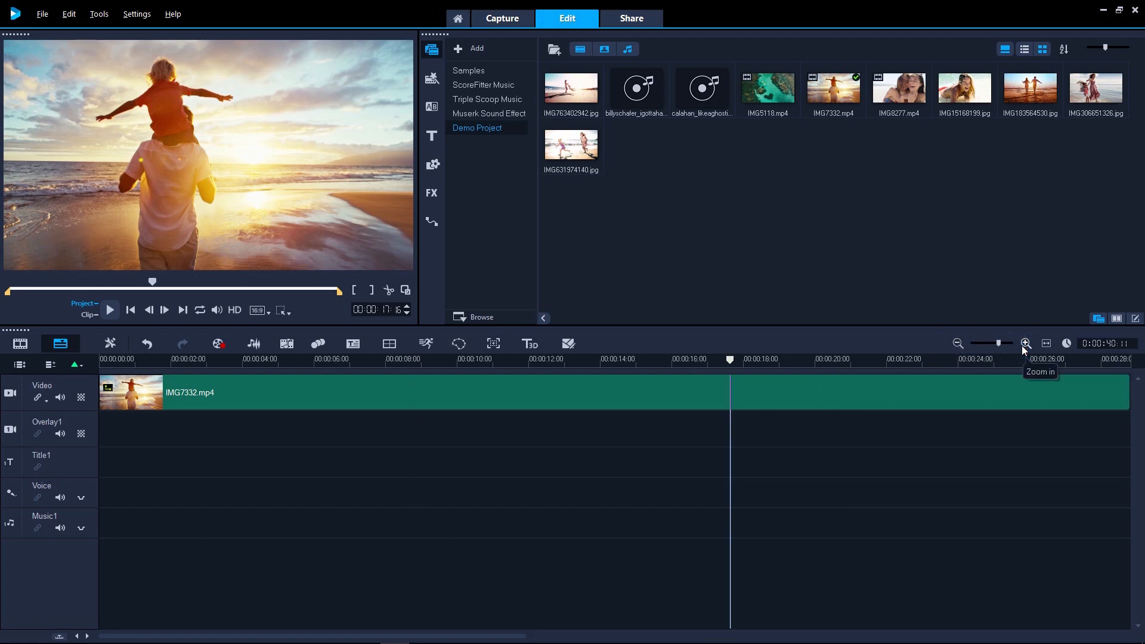
click(1022, 346)
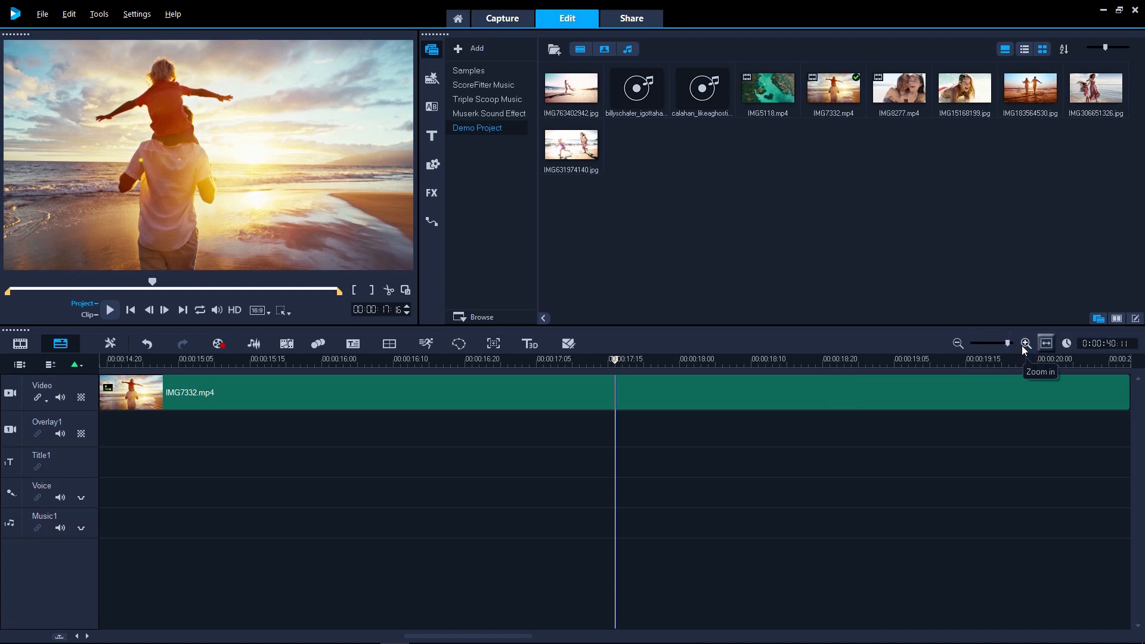
click(1048, 345)
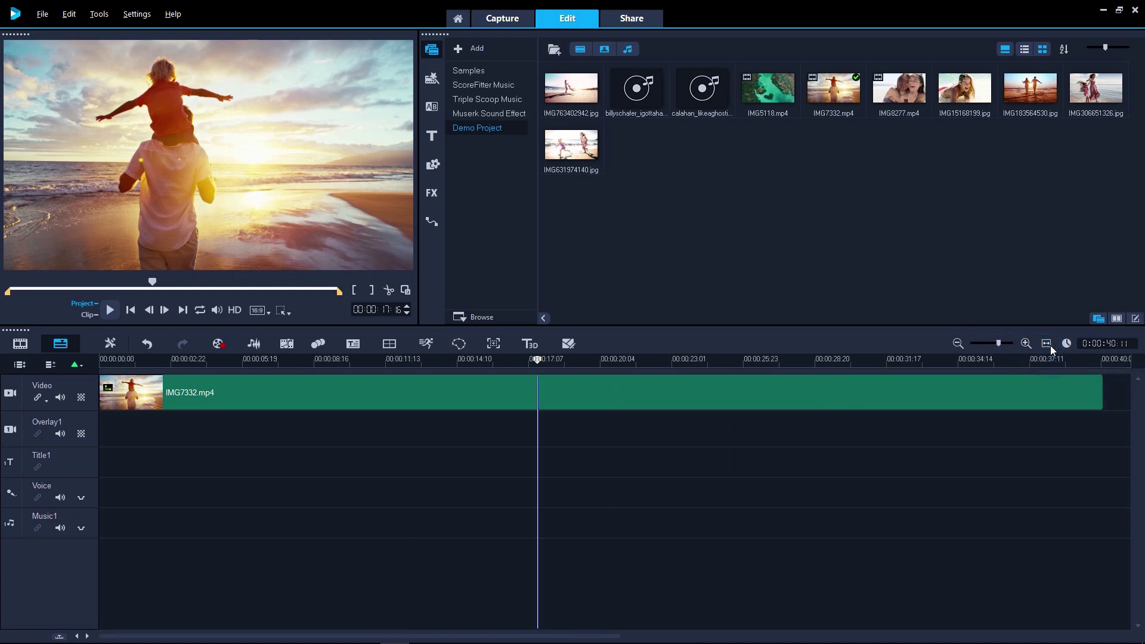
click(1031, 392)
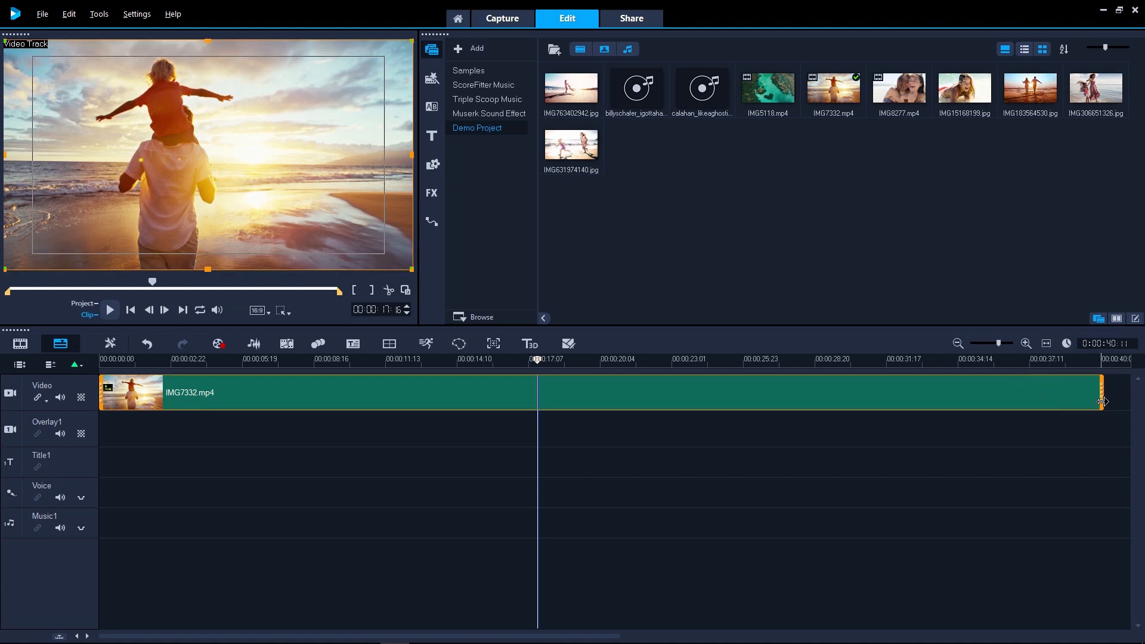
- Trim the clip's end, split it with S near 17 seconds and delete the second half
drag(1103, 402, 537, 359)
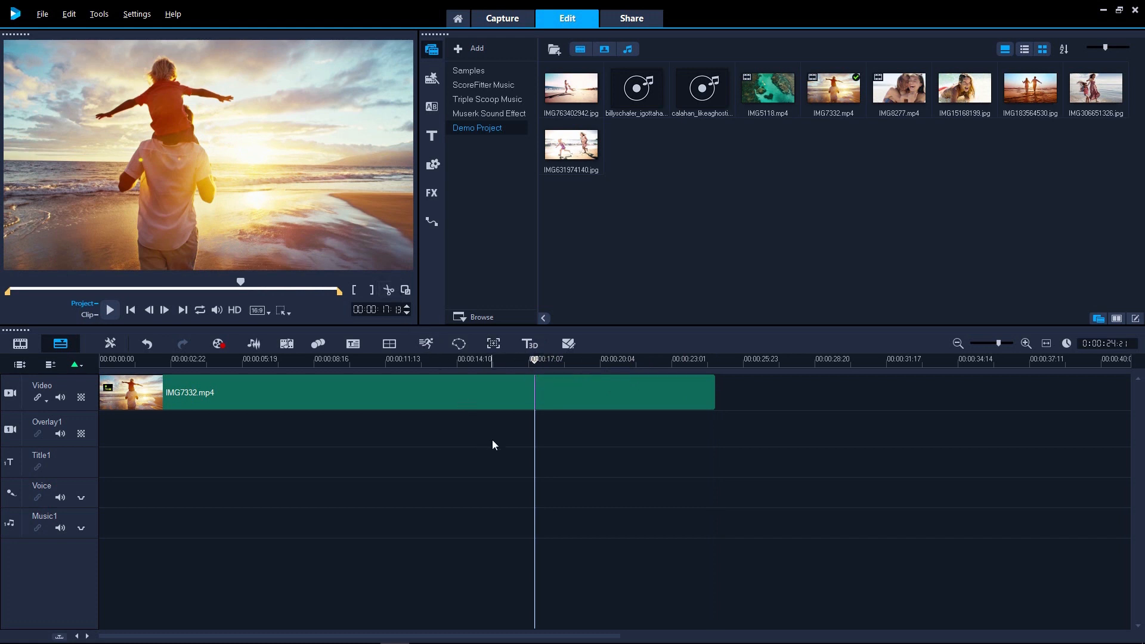
key(s)
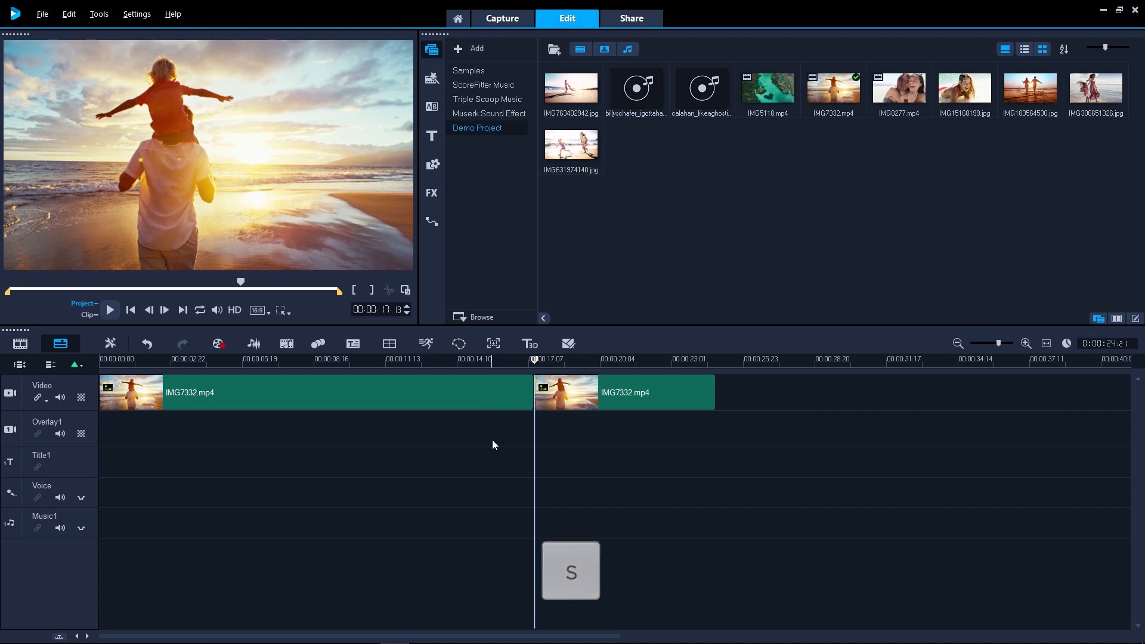
click(635, 398)
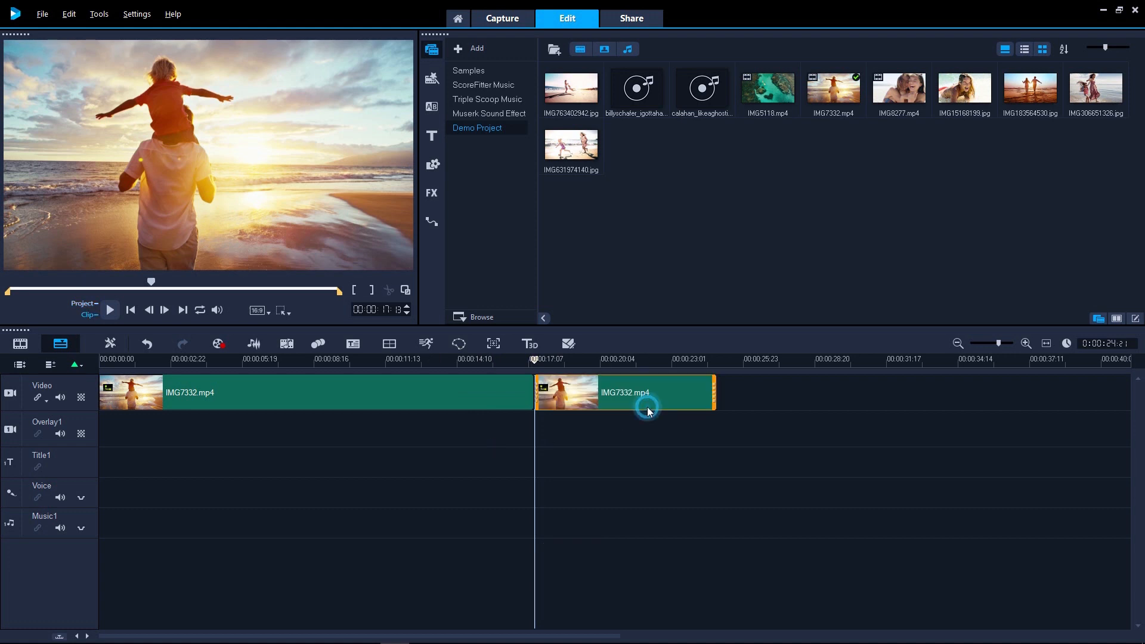
key(Delete)
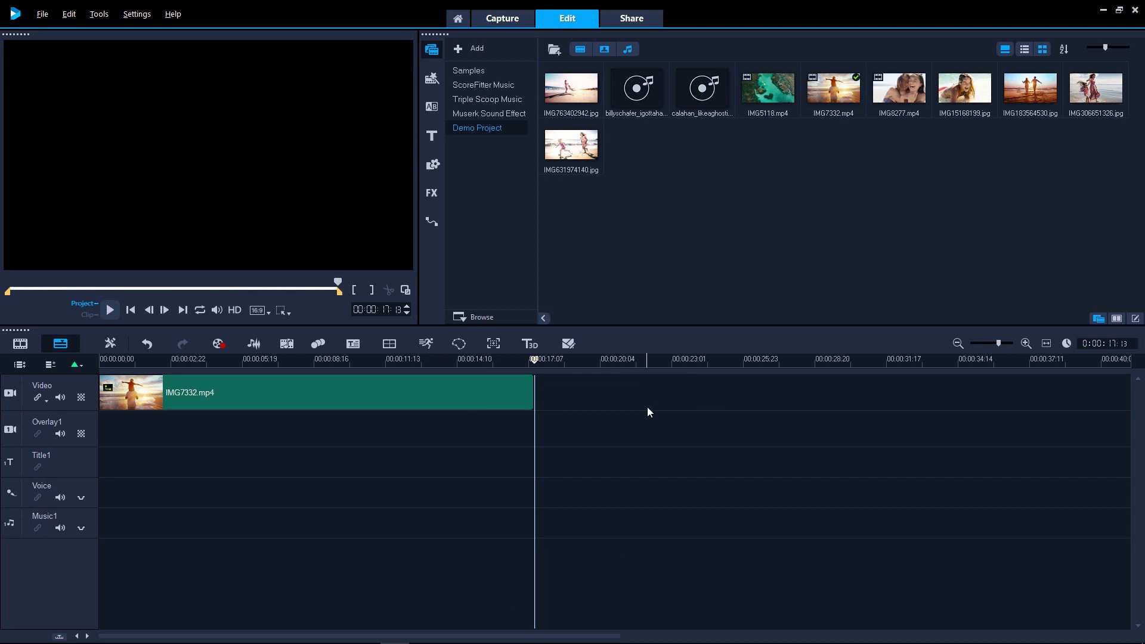
- Select the beach clip, squash its image vertically in resize mode and restore full height
click(463, 388)
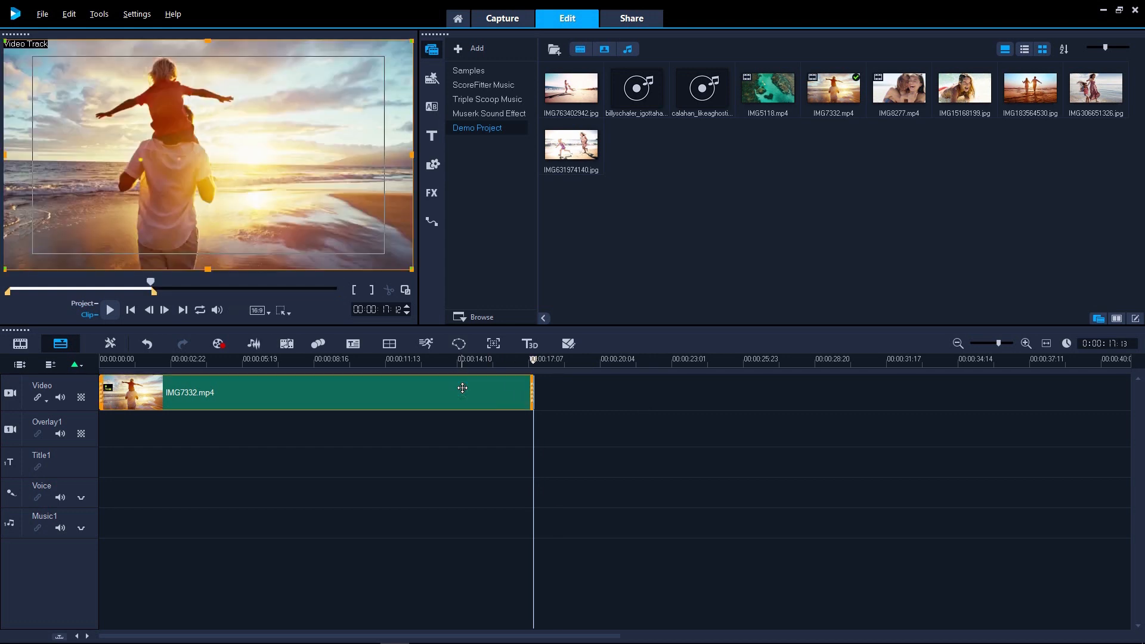
click(283, 311)
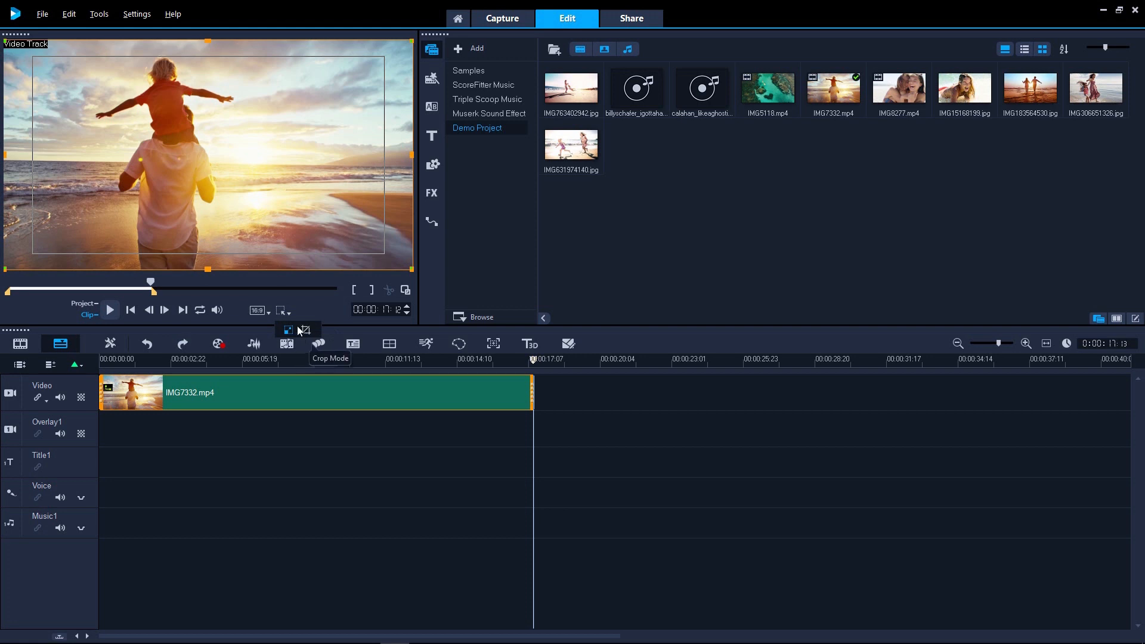
drag(208, 269, 208, 233)
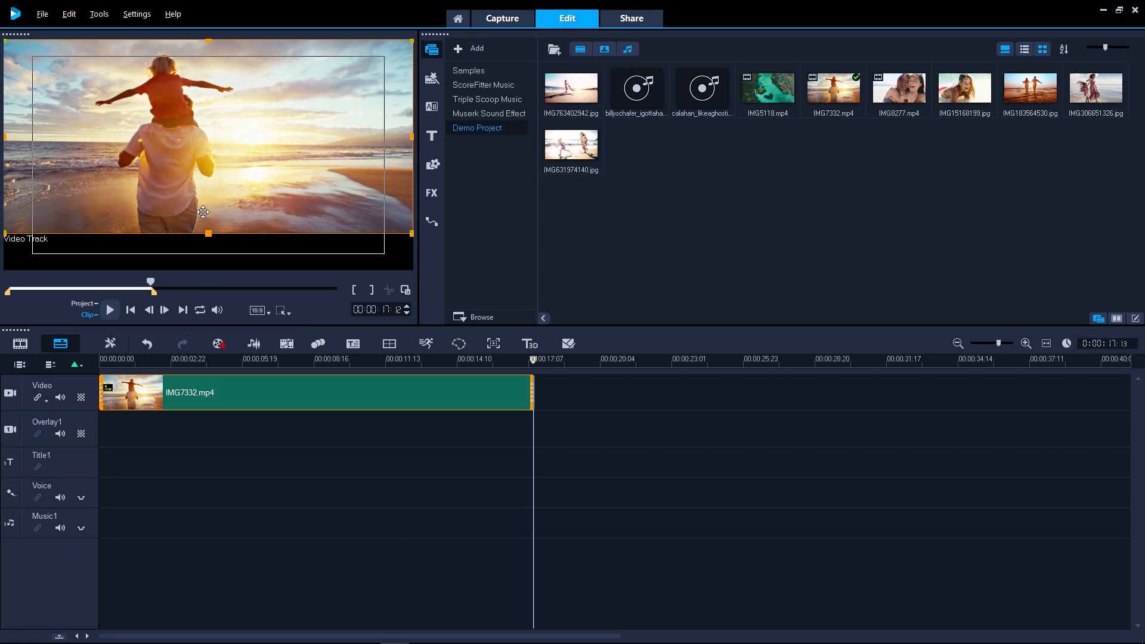
drag(208, 234, 208, 269)
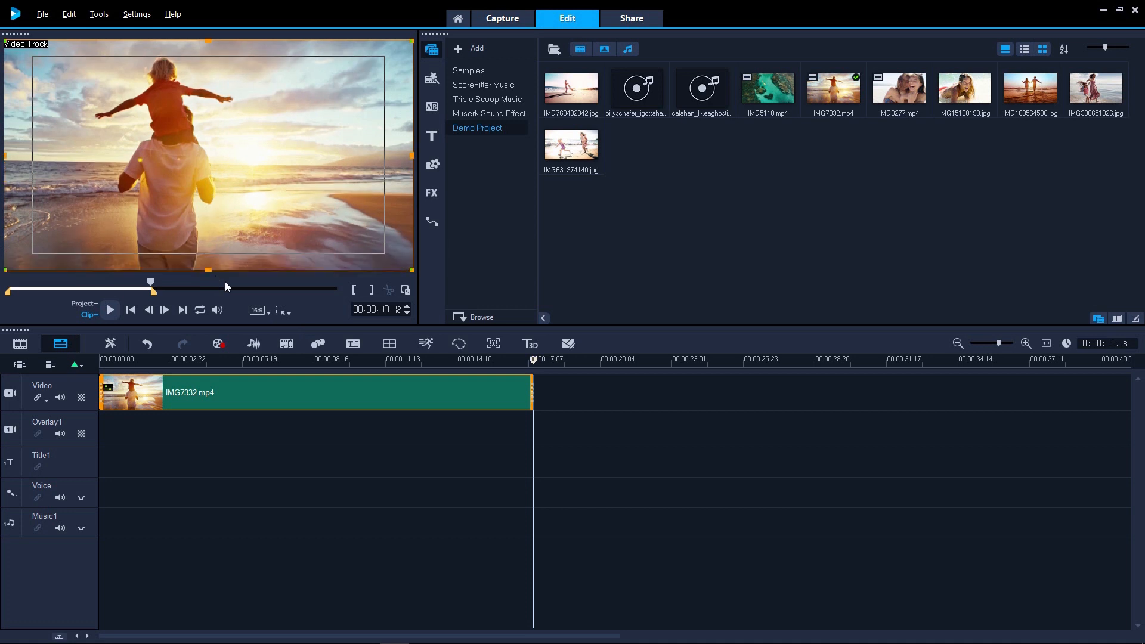
- Switch to Crop Mode and crop the image in from its bottom-right corner
click(284, 311)
click(309, 332)
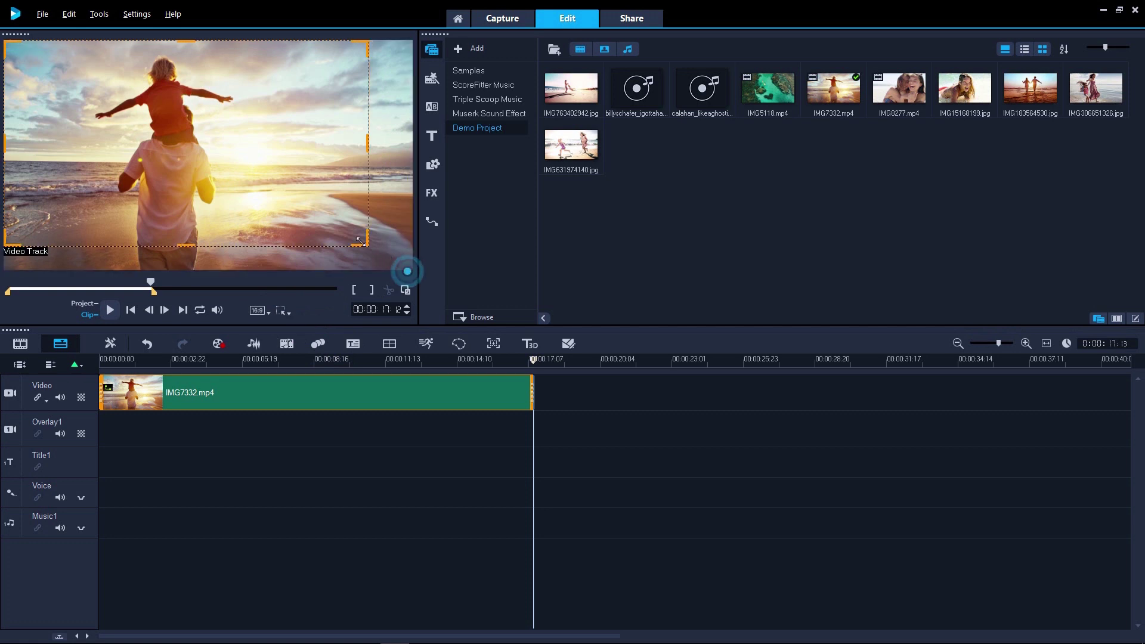
mouse_move(411, 268)
mouse_down()
mouse_move(322, 224)
mouse_move(413, 270)
mouse_up()
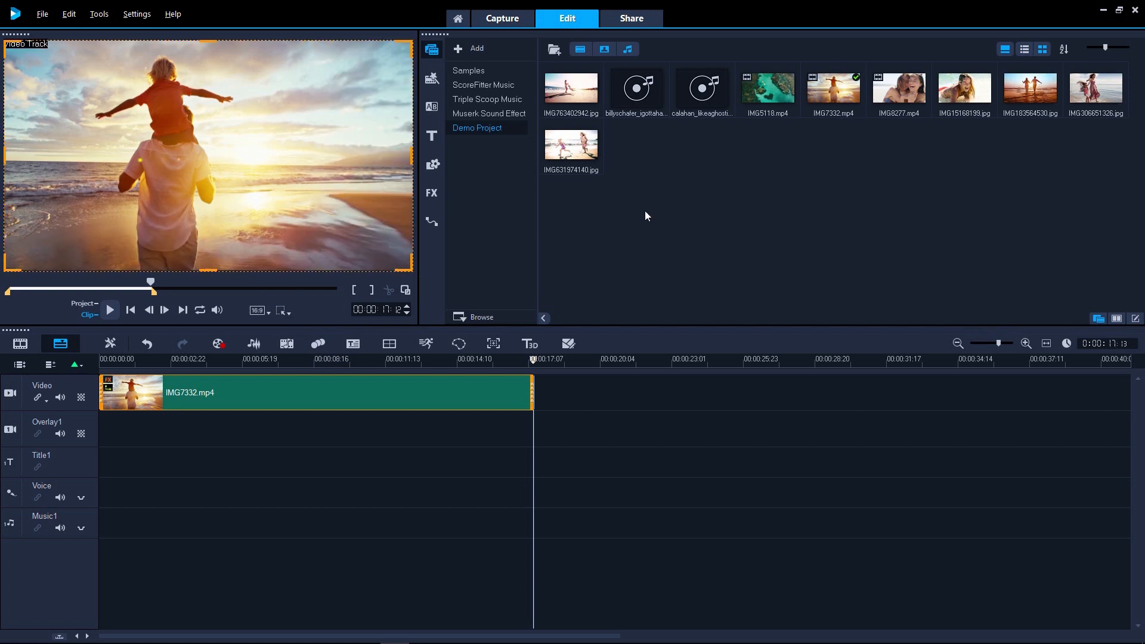
- Drag IMG8277.mp4 and then IMG631974140.jpg onto the Video track after the beach clip
drag(899, 90, 566, 397)
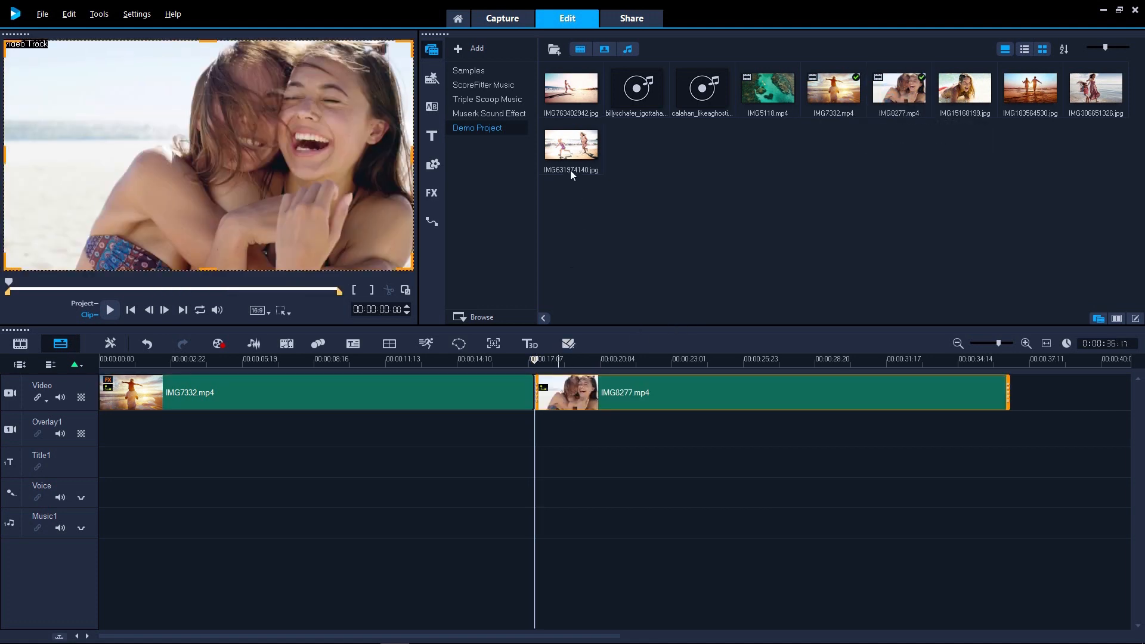
drag(571, 148, 1031, 396)
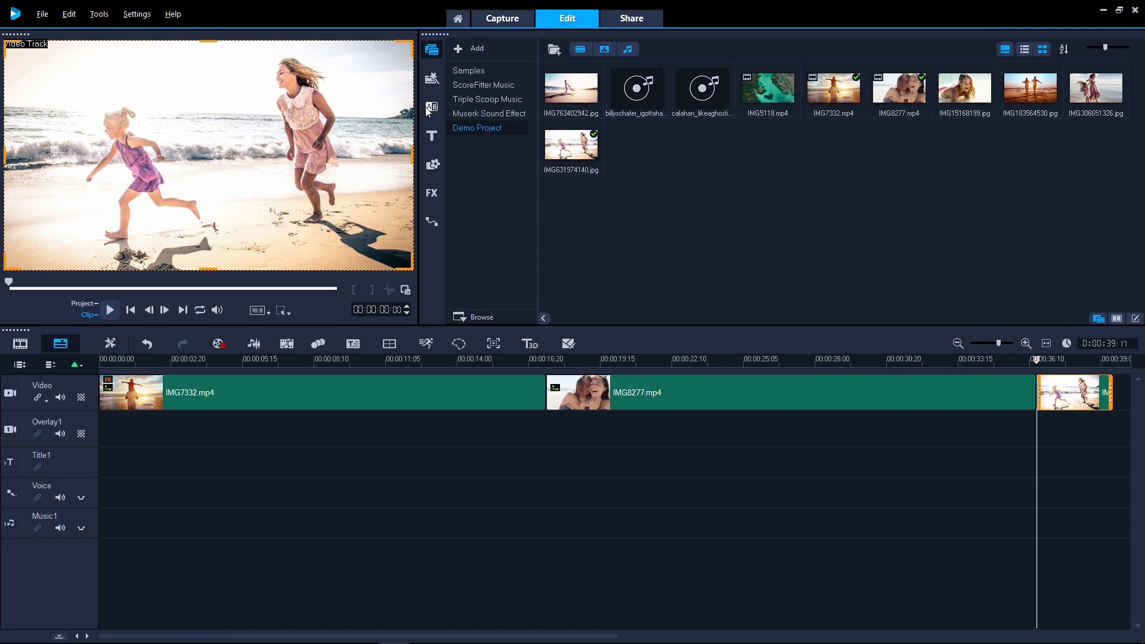
- Place the Spin Door transition between the first two clips and play it back
click(432, 107)
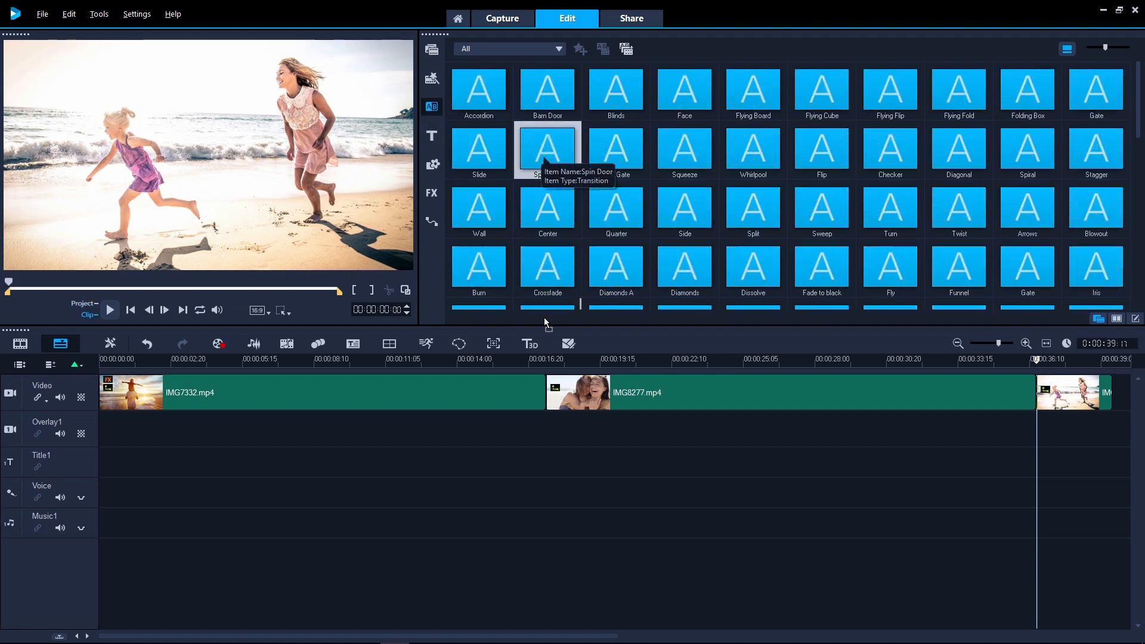
drag(545, 318, 547, 394)
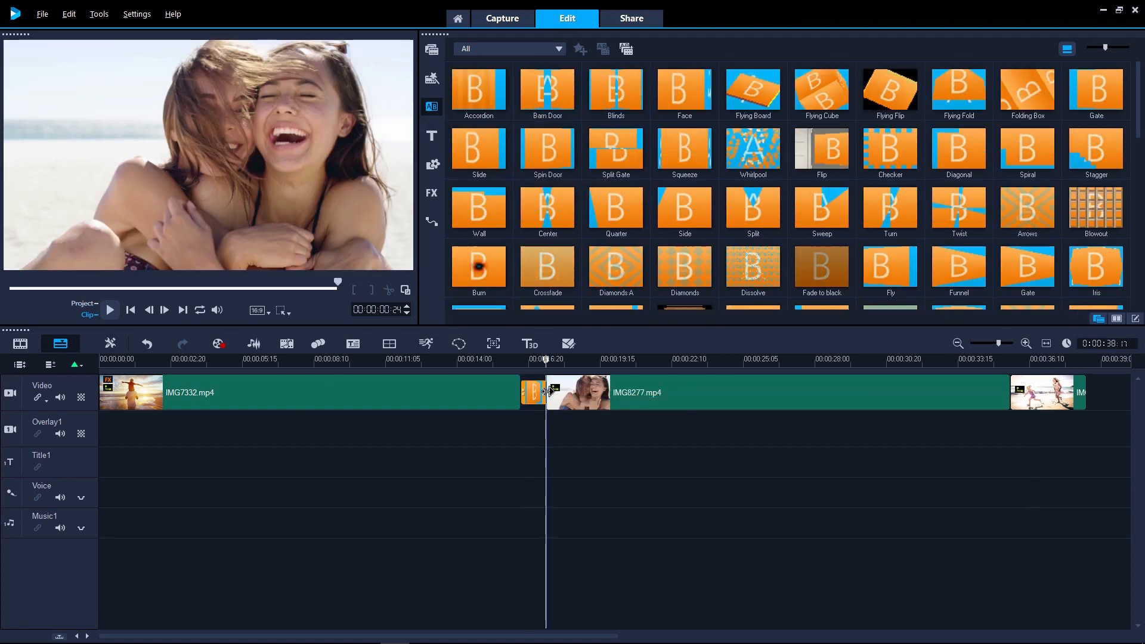
drag(524, 360, 517, 361)
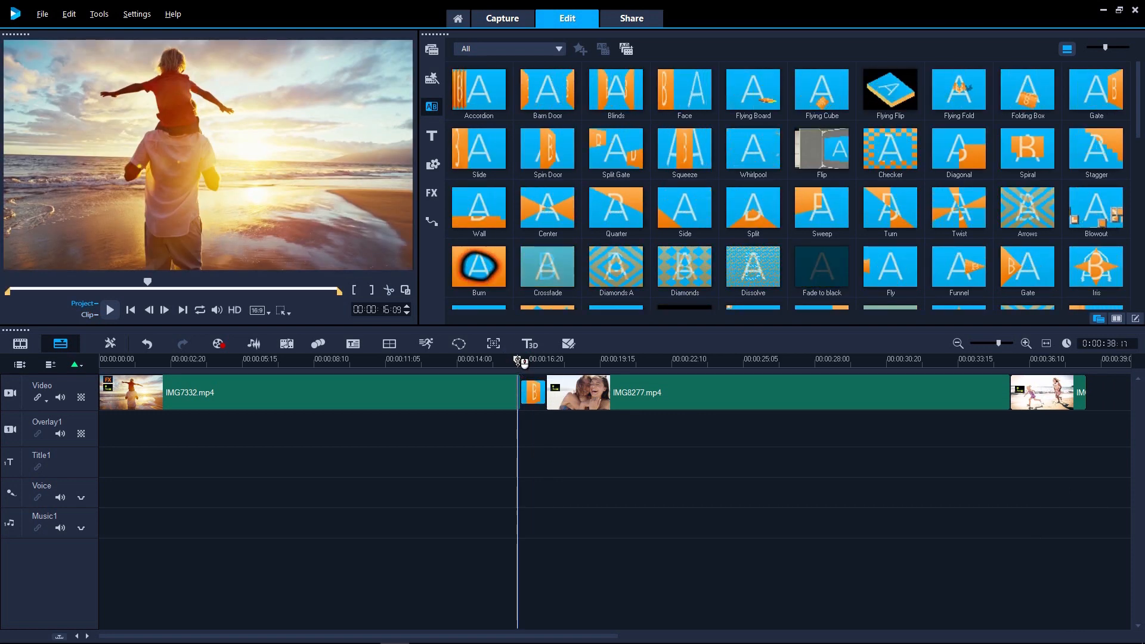
key(space)
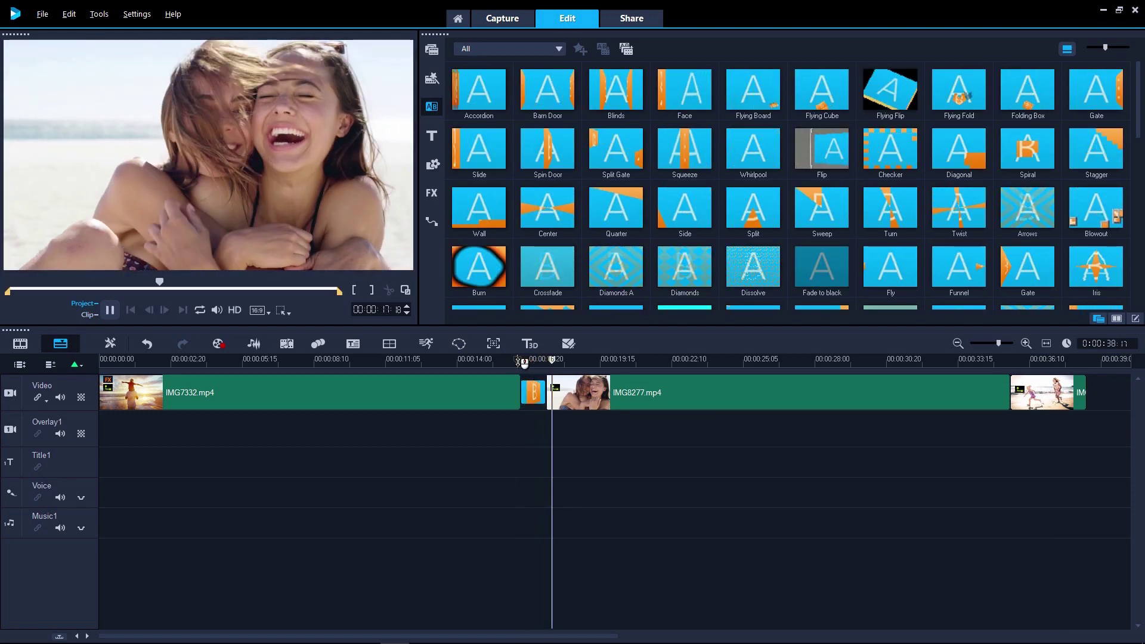
key(space)
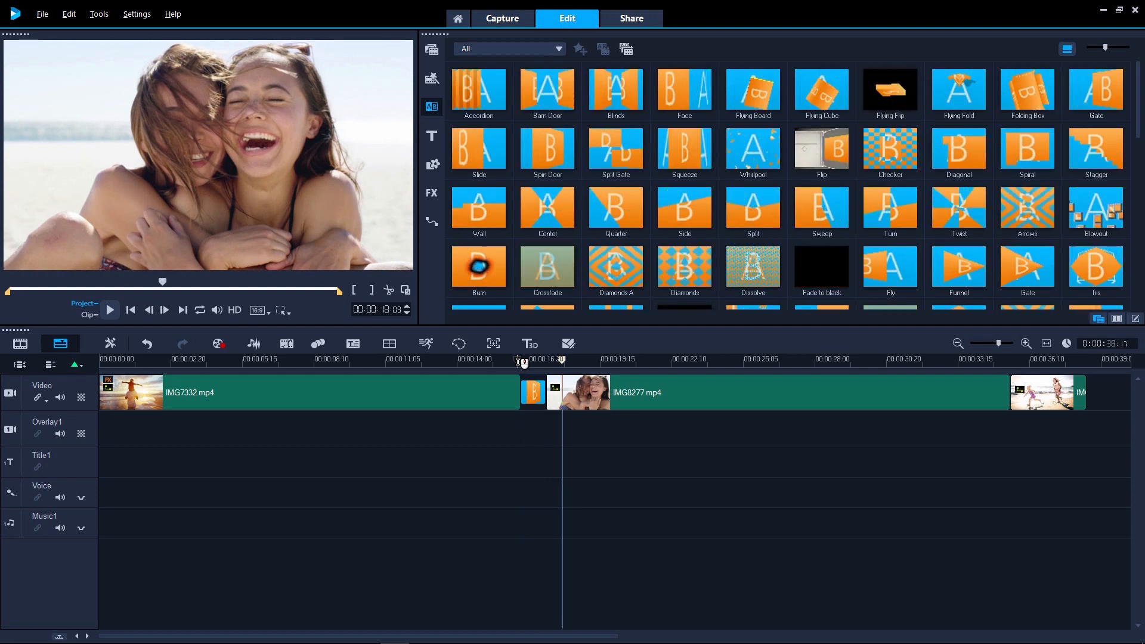
- Select the Spin Door transition and drag its edge to lengthen it to several seconds
click(523, 393)
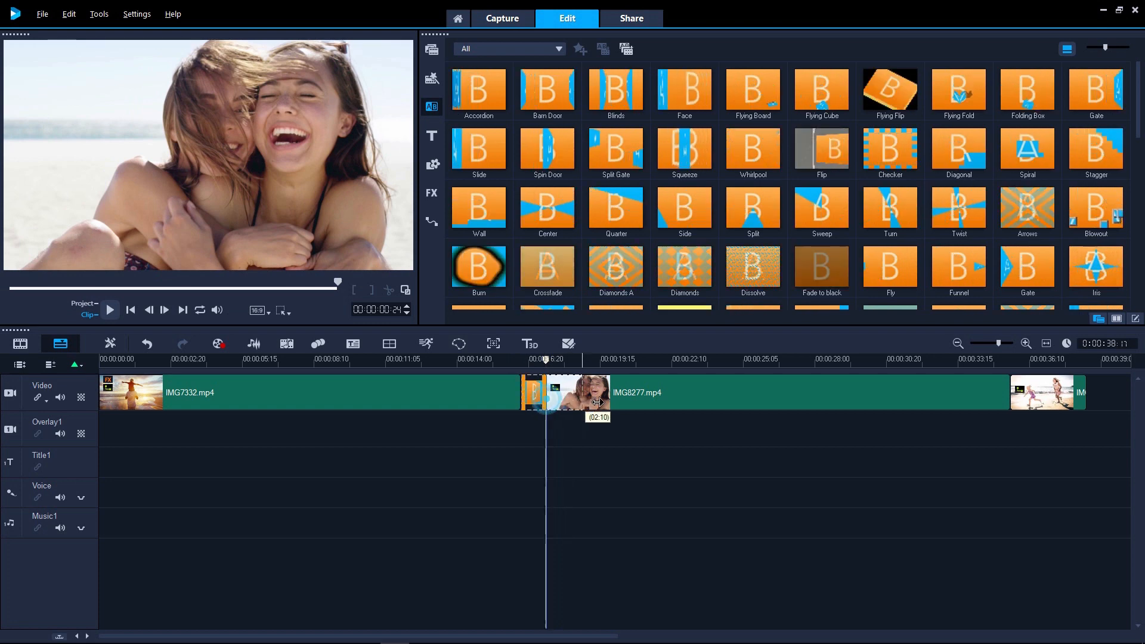
drag(598, 403, 553, 378)
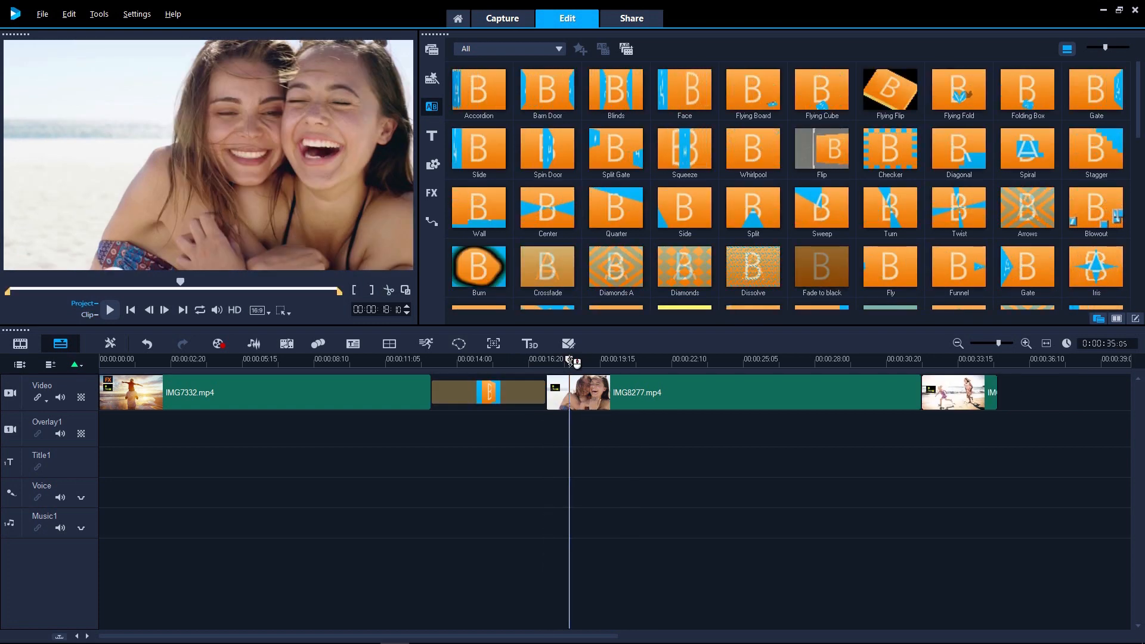
- Apply Split Gate across the whole video track, overwriting the existing transitions
right_click(621, 155)
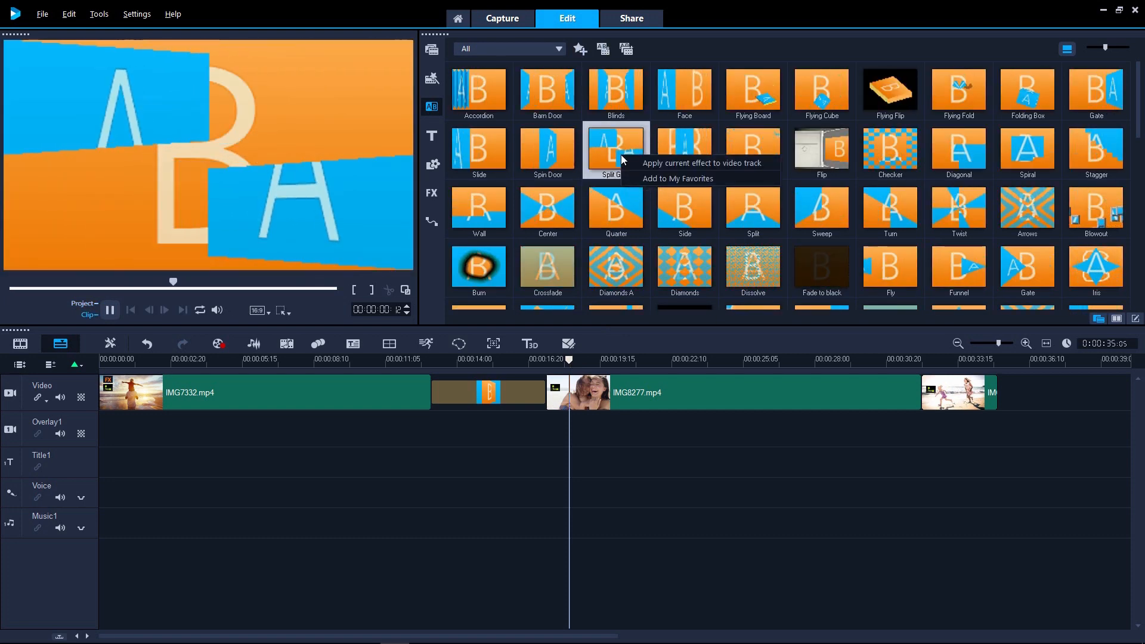
click(680, 163)
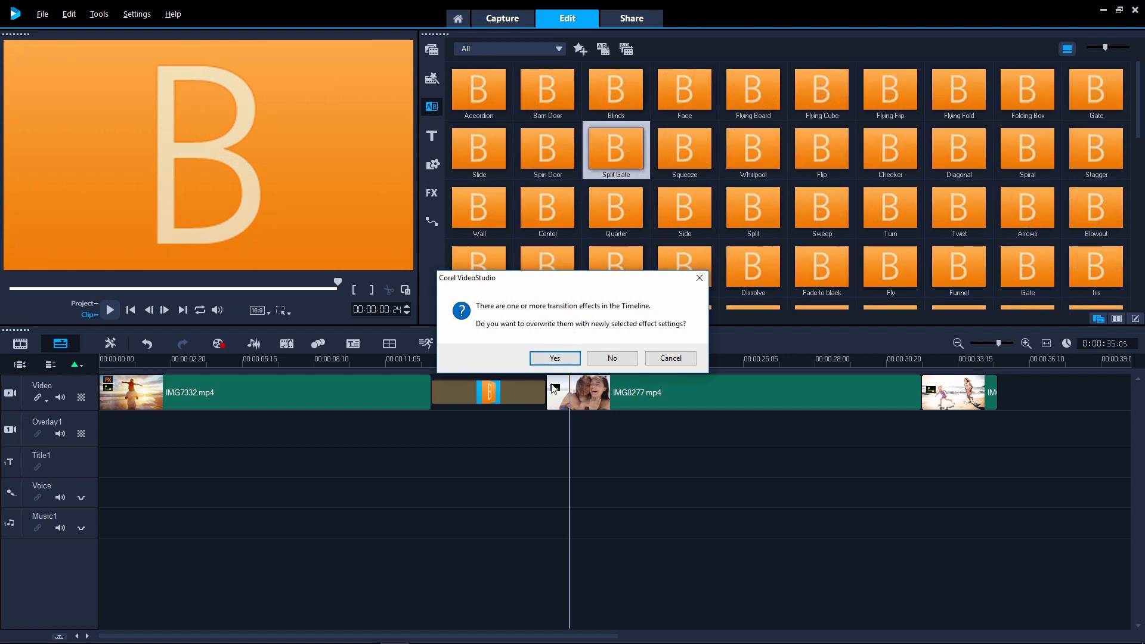
click(556, 359)
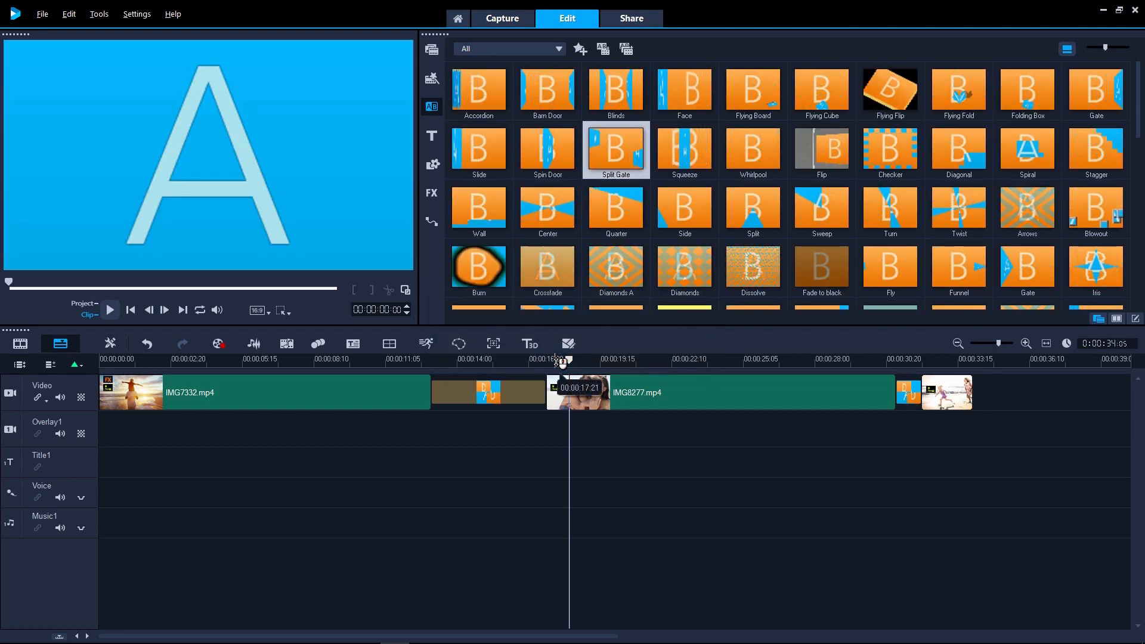
- Give the first Split Gate transition a border of 1 in black and preview it
click(512, 397)
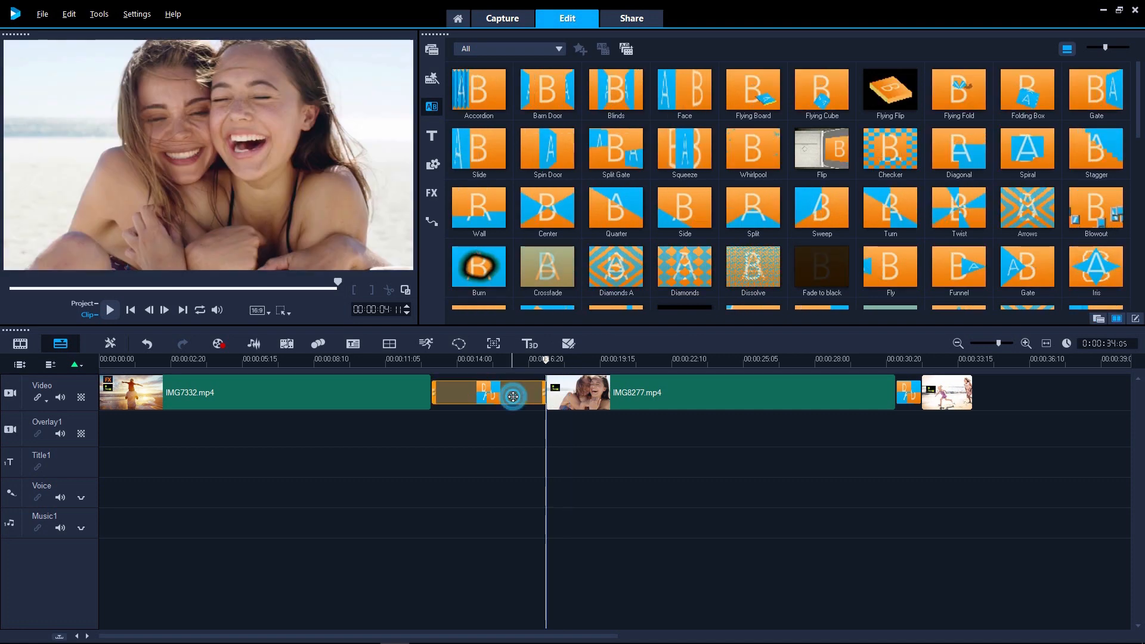
double_click(512, 397)
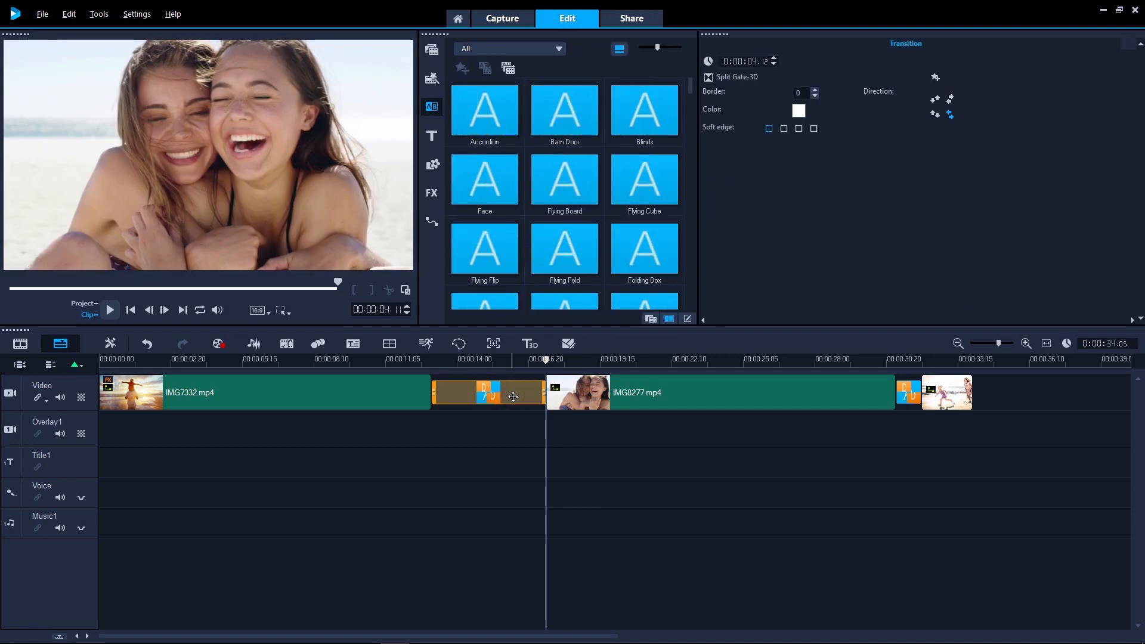
click(509, 359)
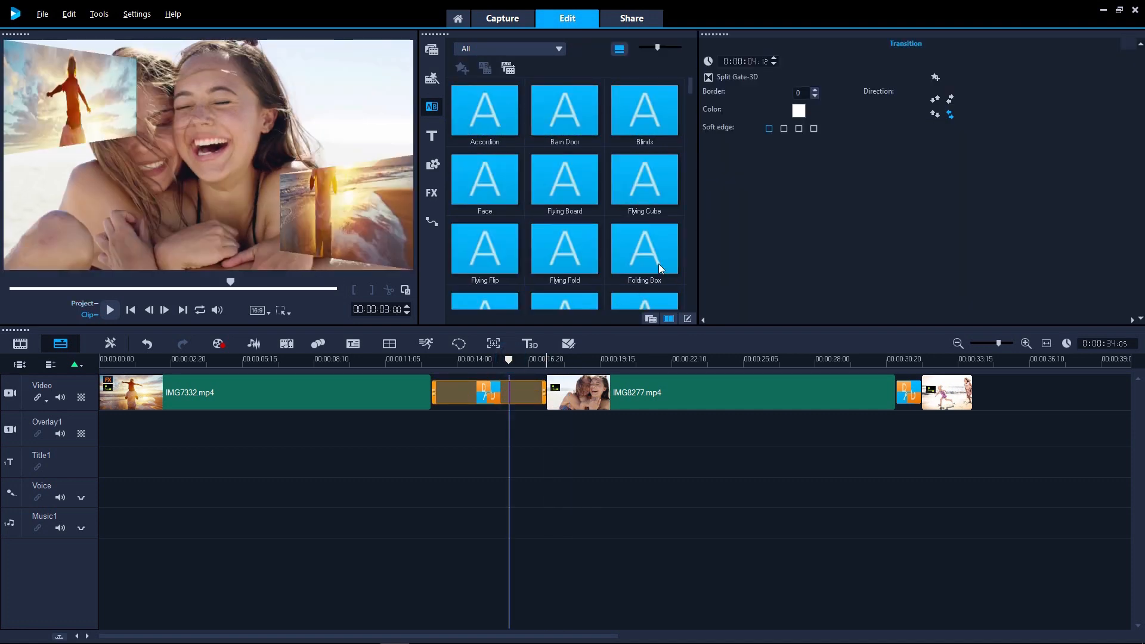
click(815, 88)
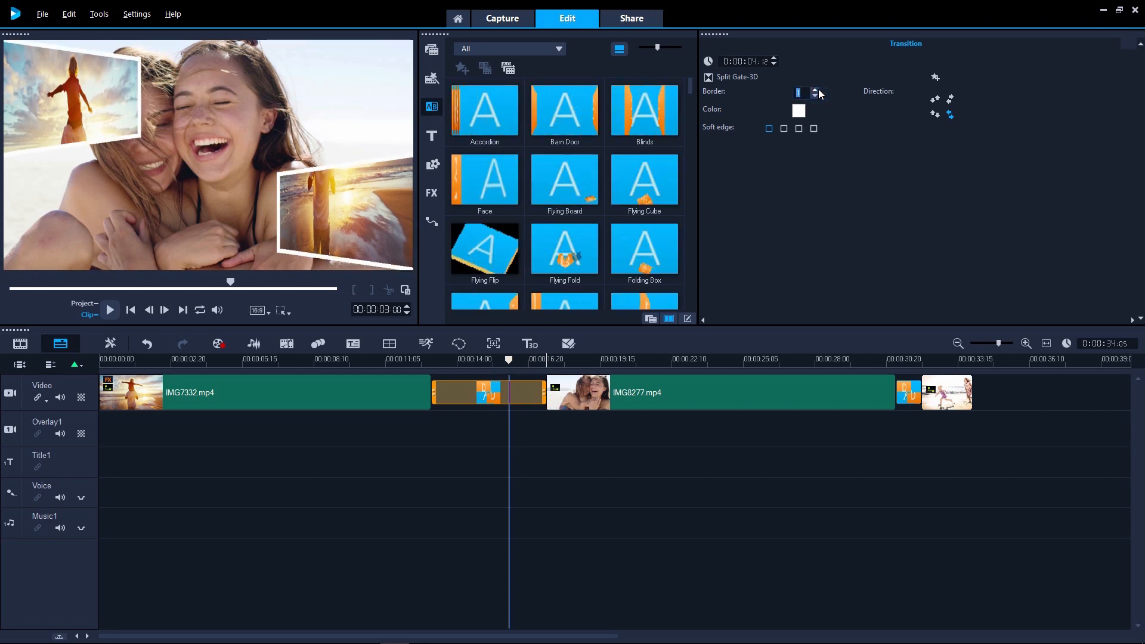
click(799, 112)
click(869, 166)
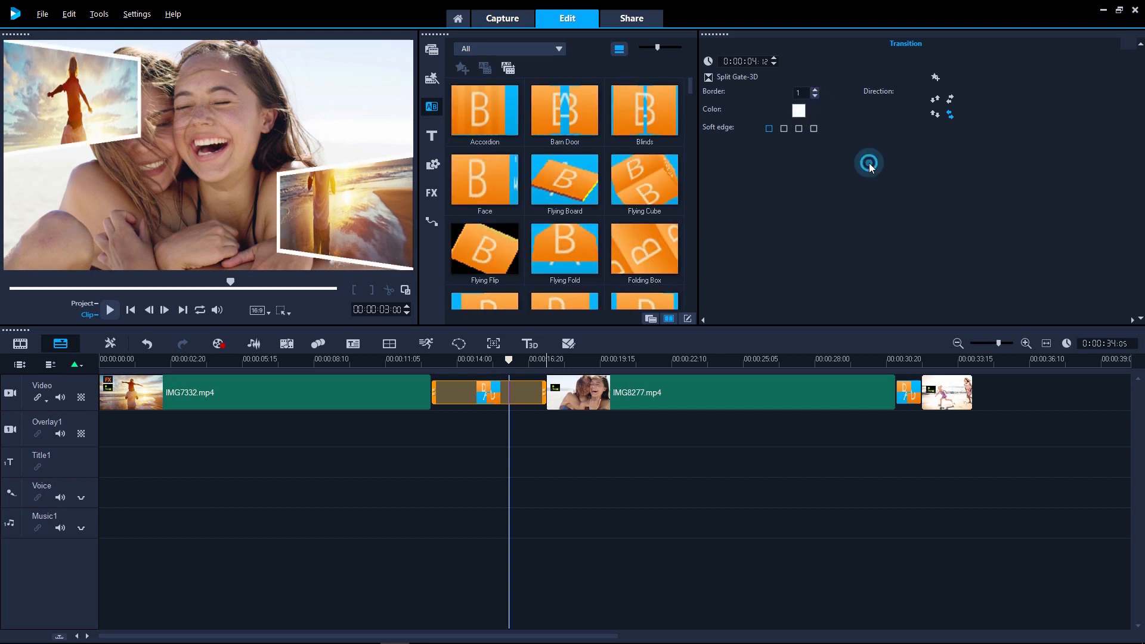
key(space)
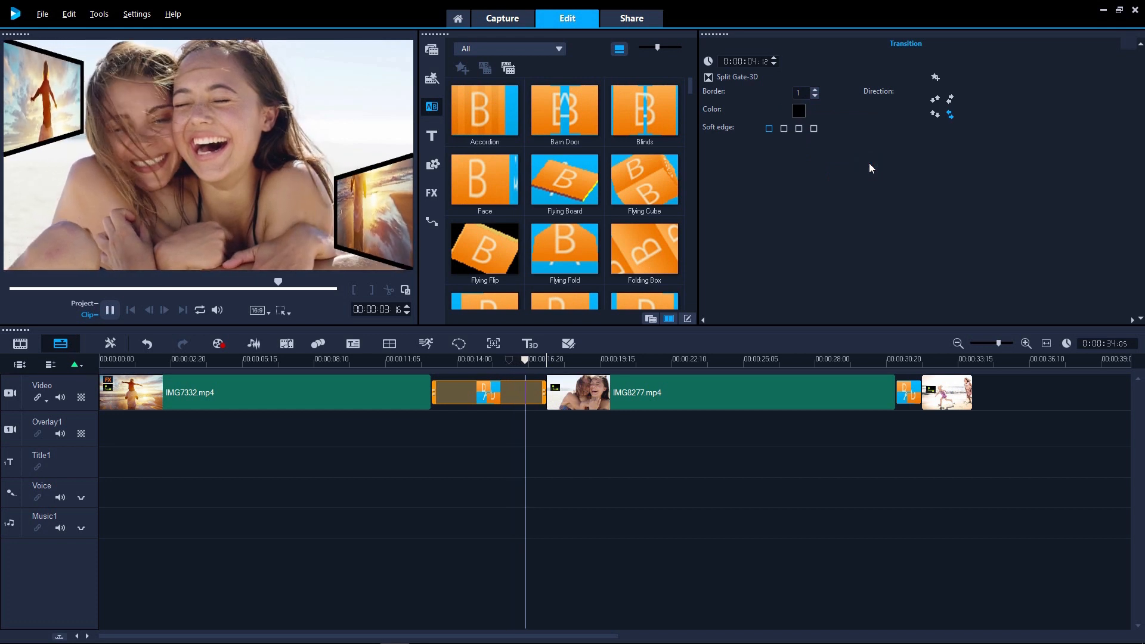
click(940, 105)
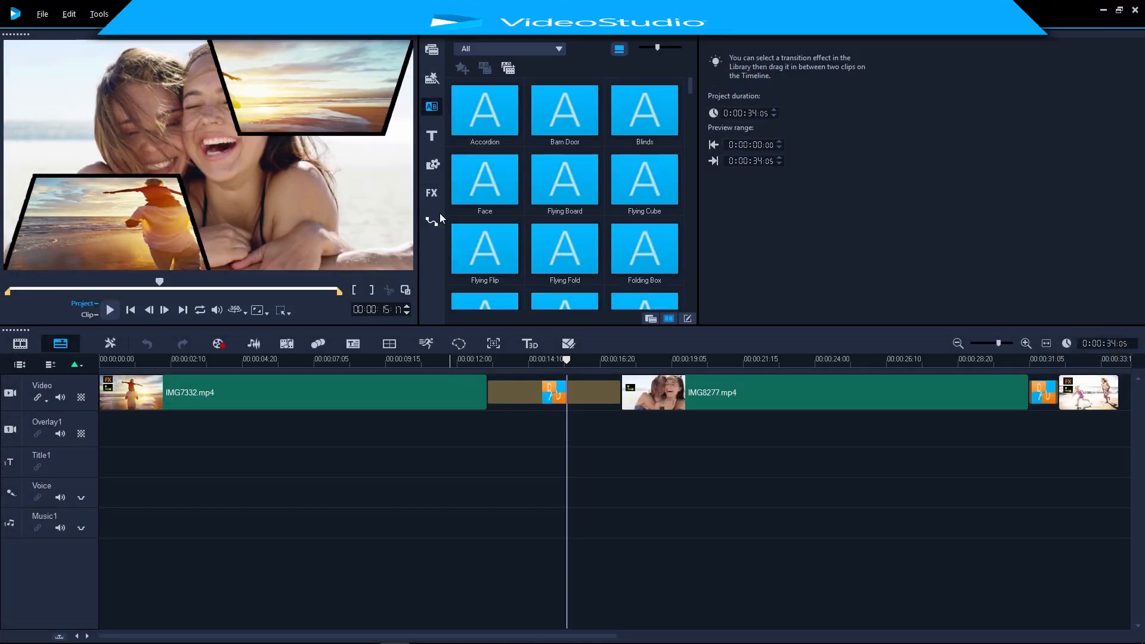
- Drag the ColorShift filter from the FX library onto the last clip and play the ending
click(433, 194)
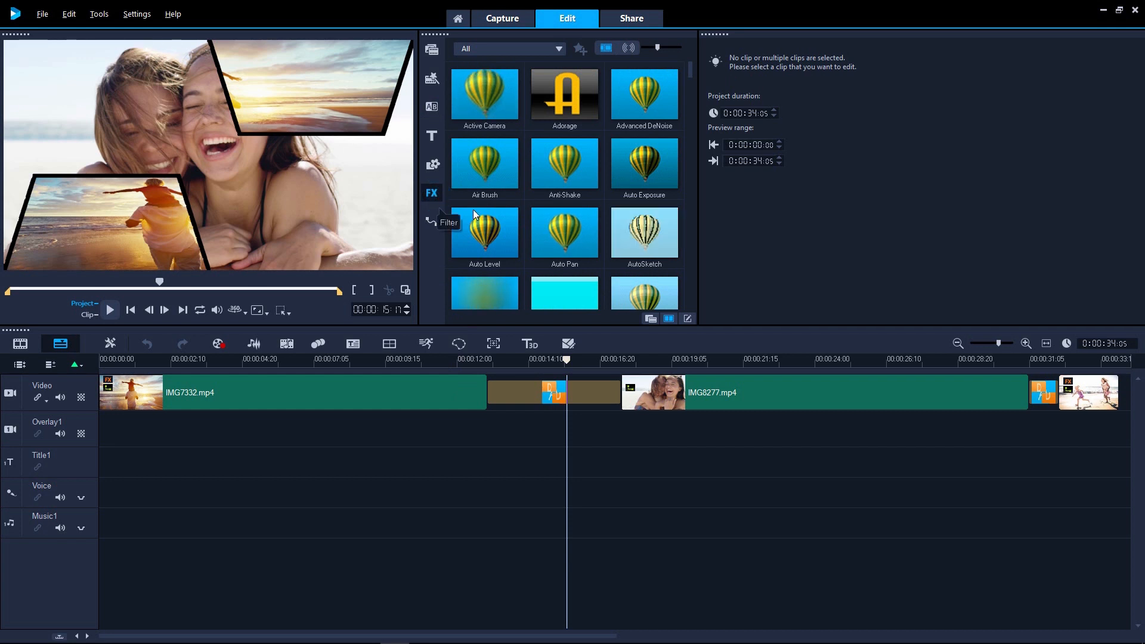
click(651, 319)
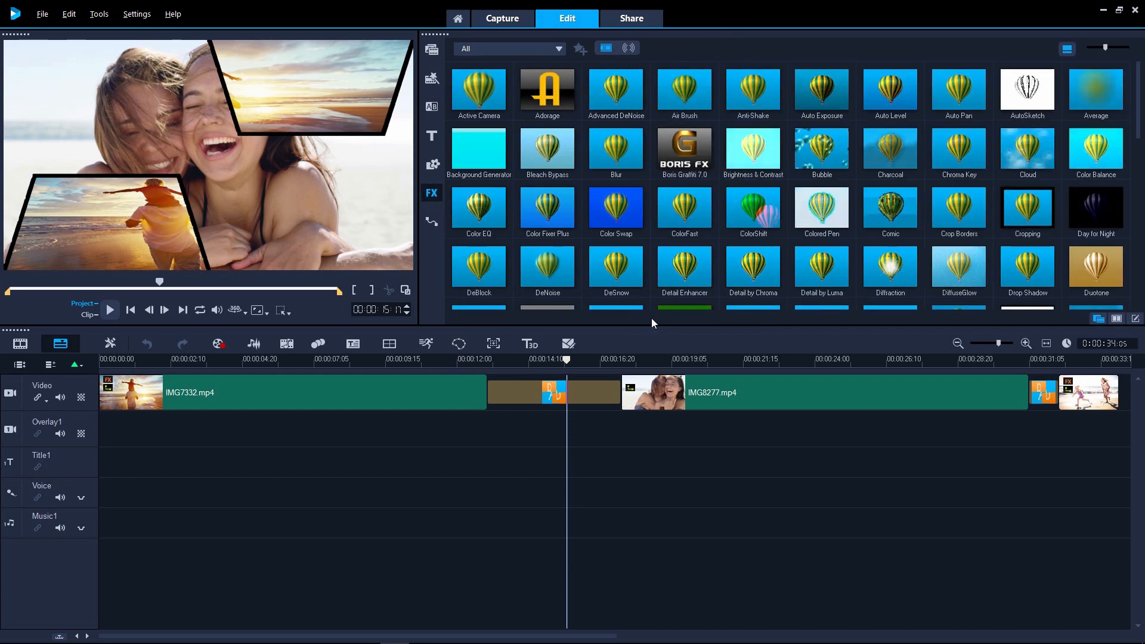
click(1086, 393)
mouse_move(1032, 361)
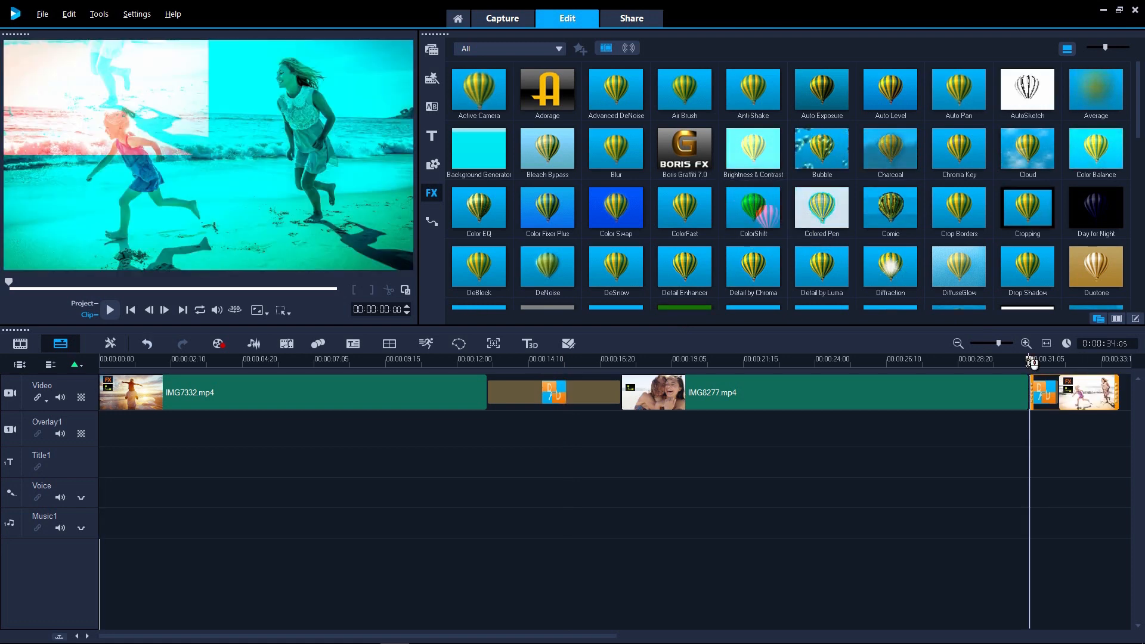
click(1013, 360)
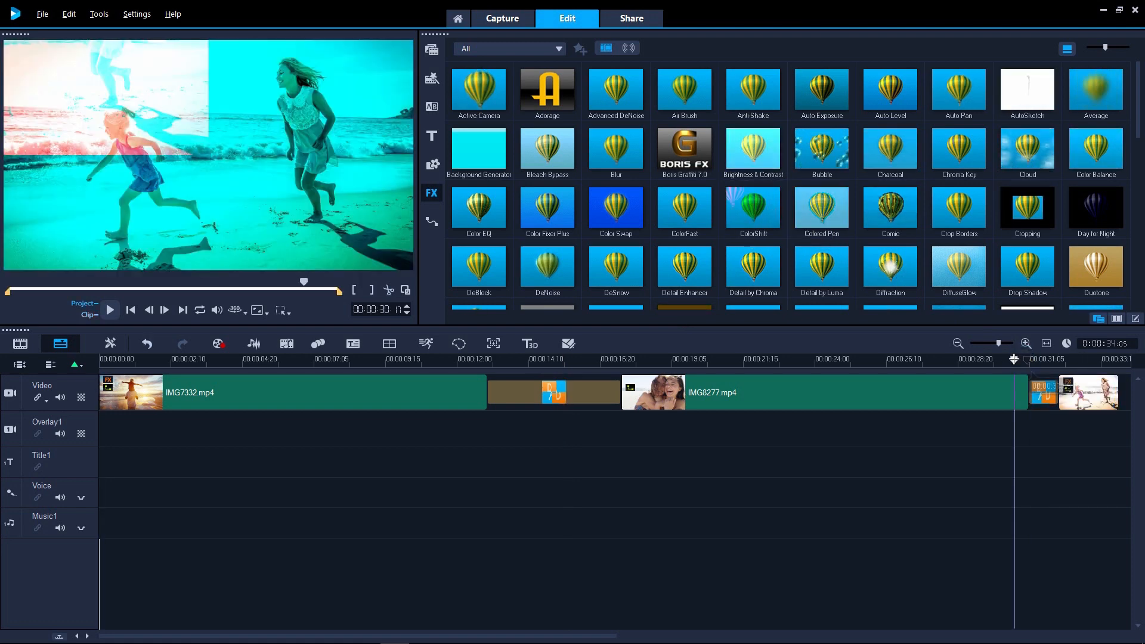
key(space)
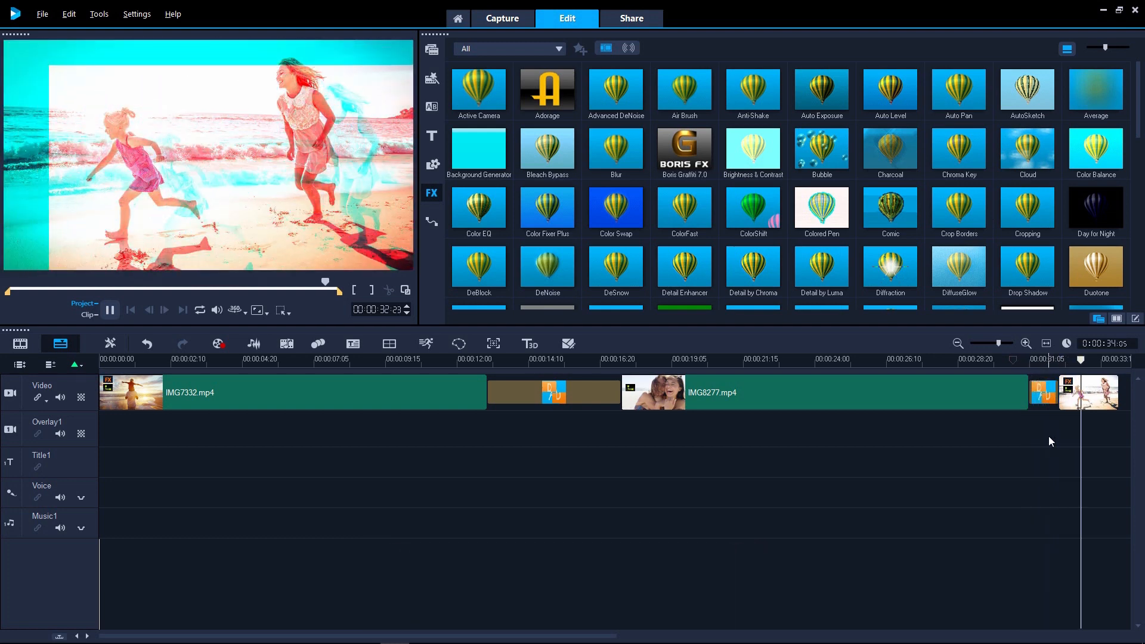
key(space)
- Choose the bottom-right ColorShift preset for the last clip and scrub to review it
double_click(1082, 398)
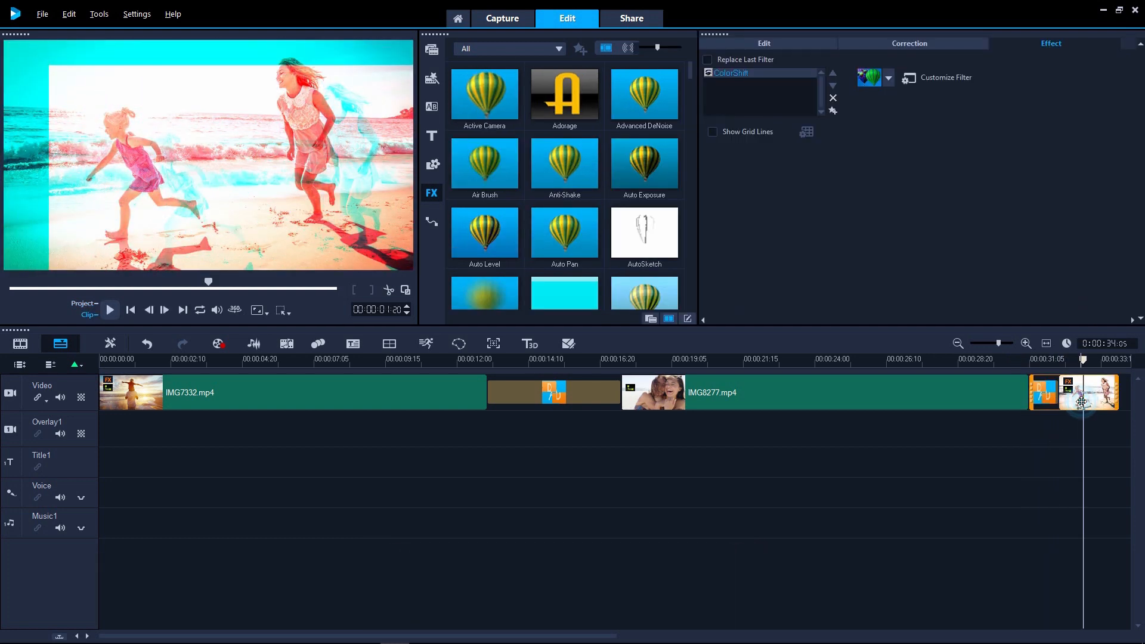
click(876, 80)
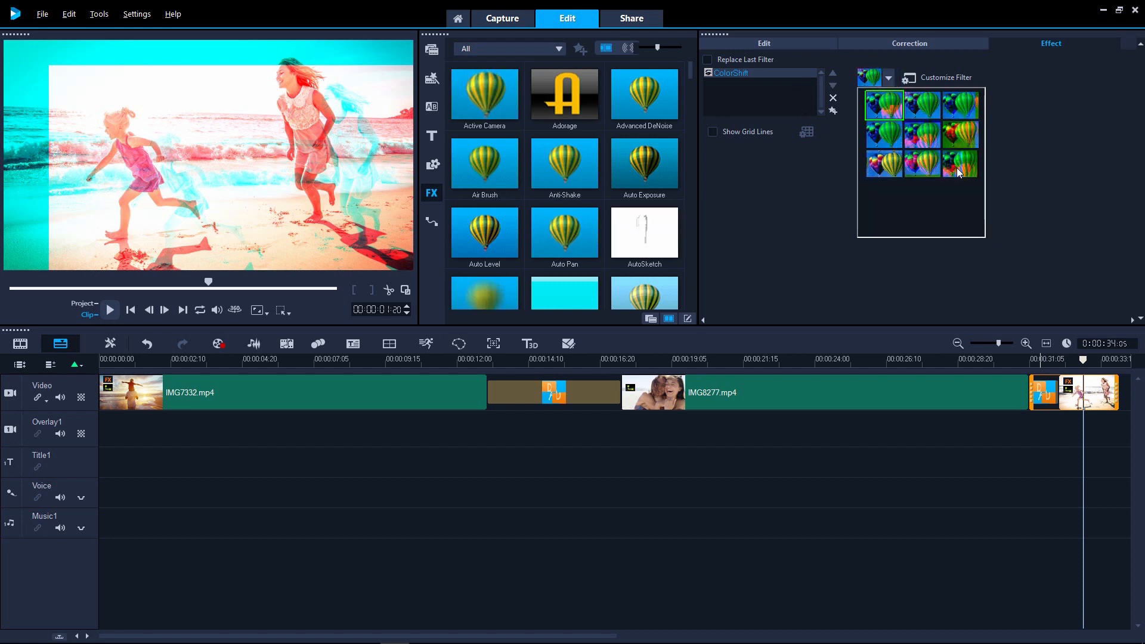
click(957, 167)
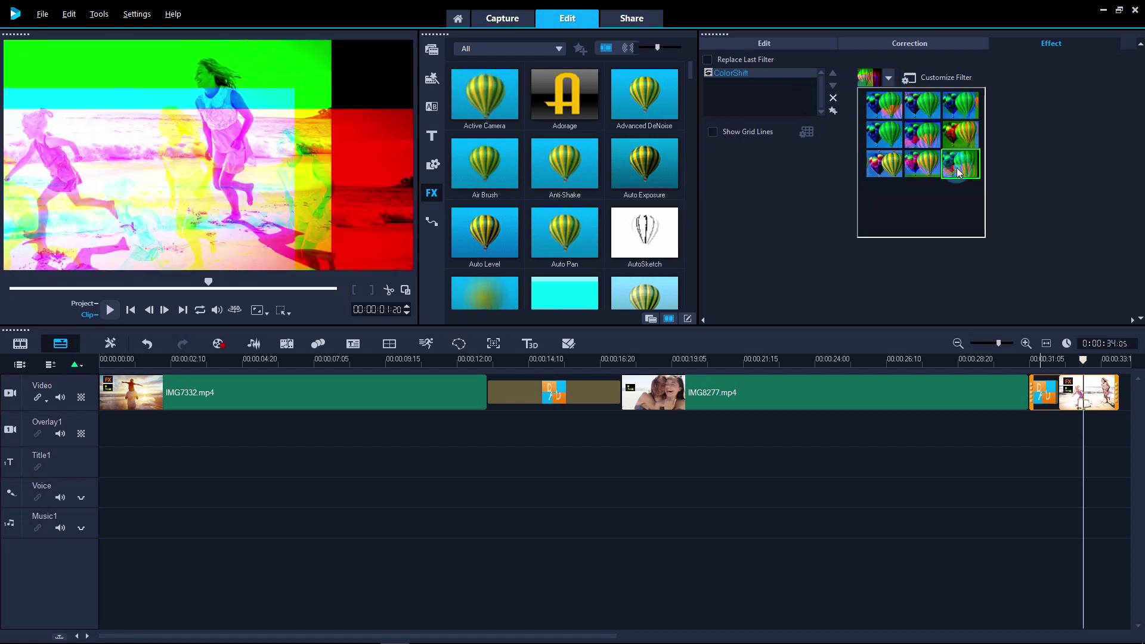
click(1010, 163)
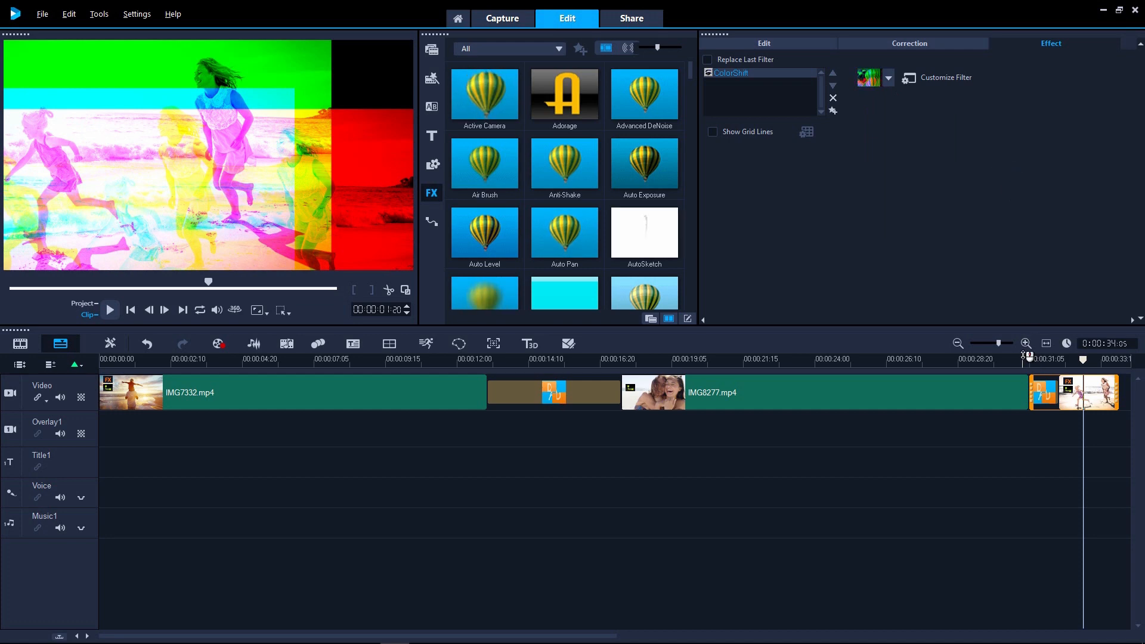
drag(1028, 360, 1070, 359)
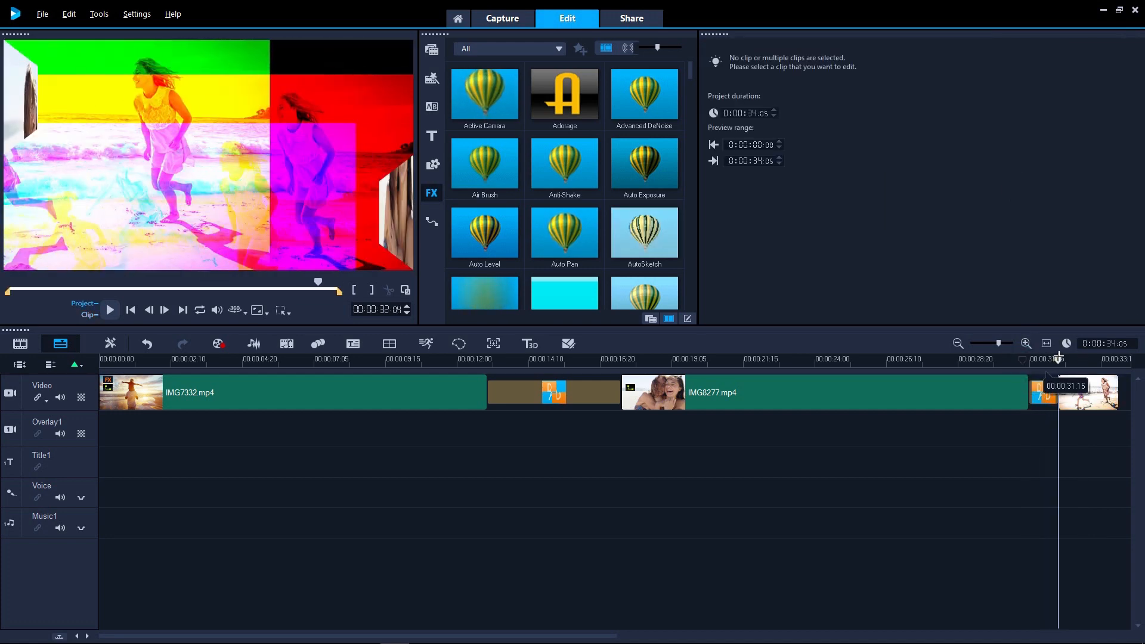
- Switch the ColorShift filter off so the last clip shows its original colours
click(1071, 390)
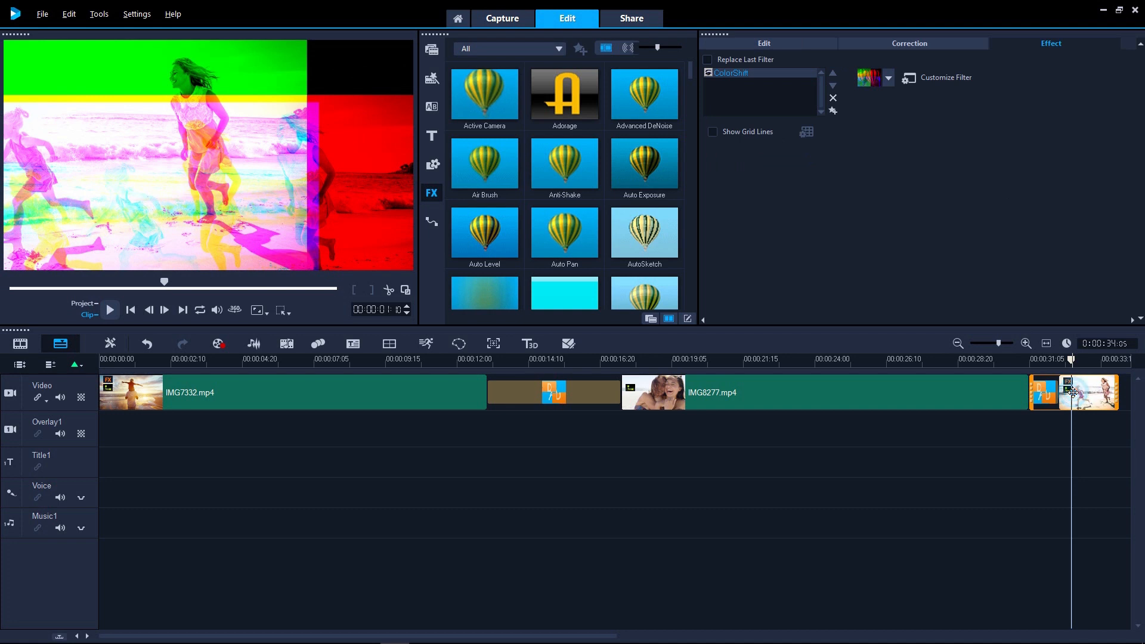
click(708, 74)
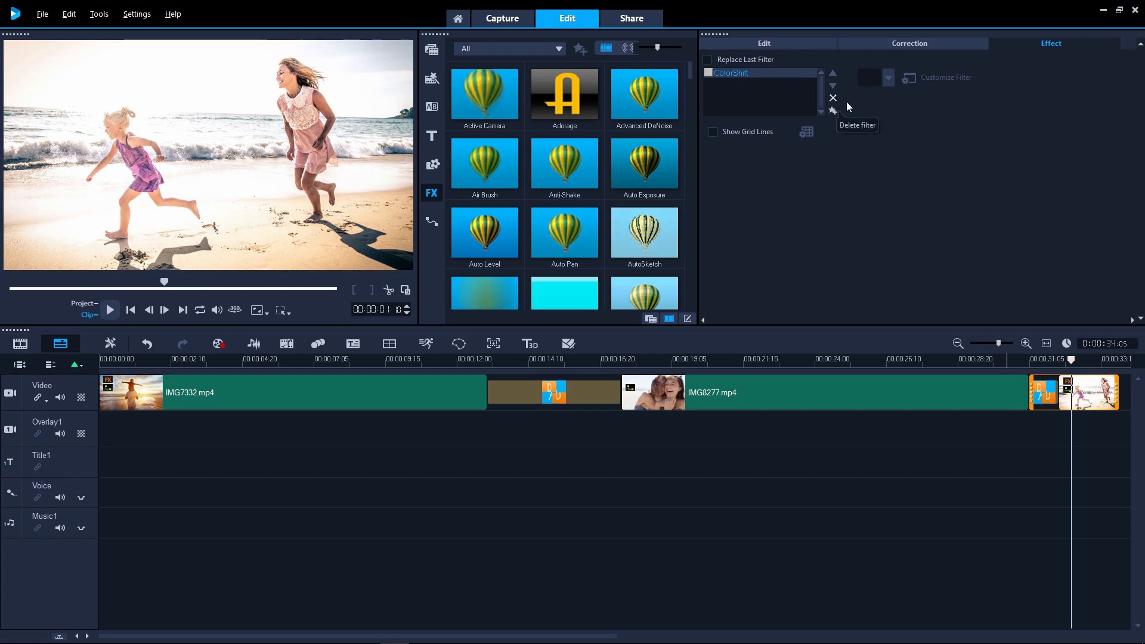
click(777, 45)
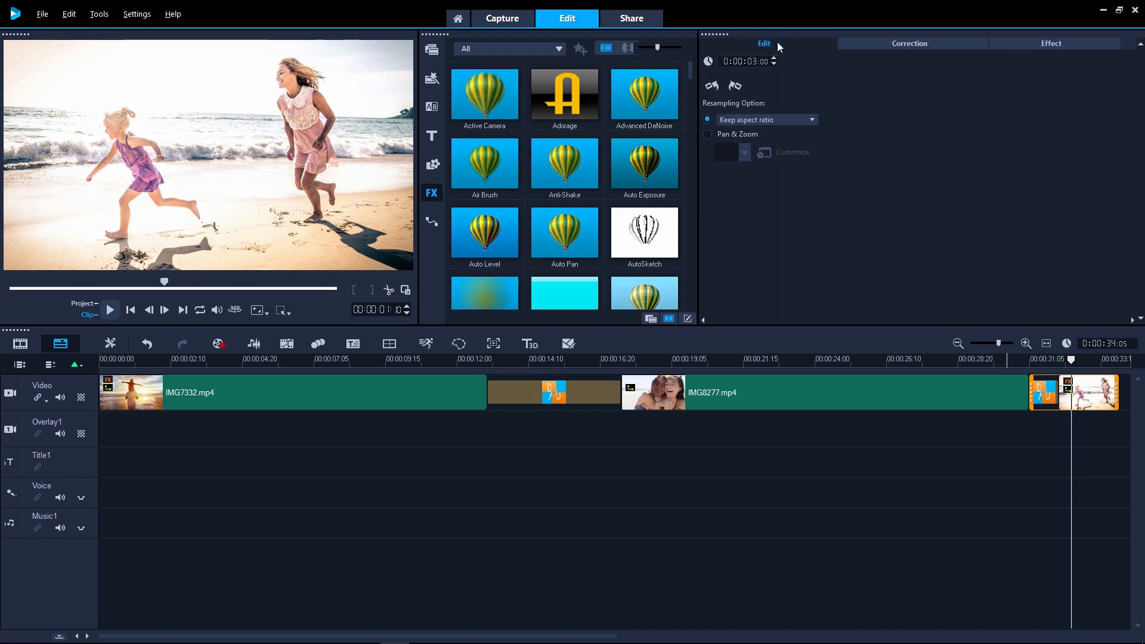
- Enable Pan & Zoom on the last clip with a motion preset and play it back
click(710, 134)
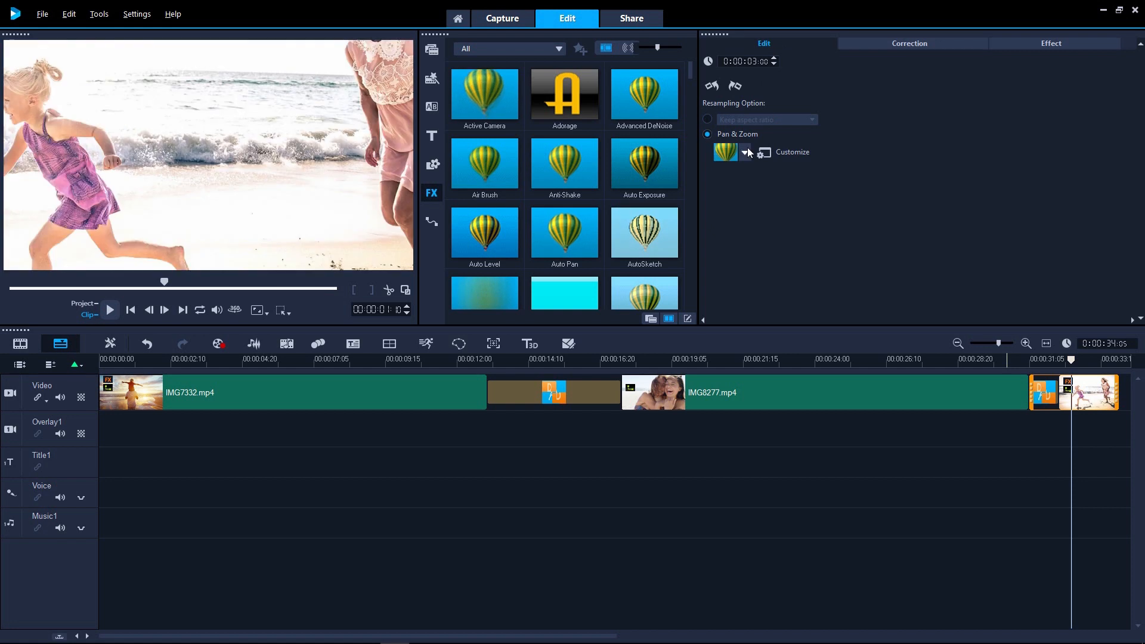
click(744, 153)
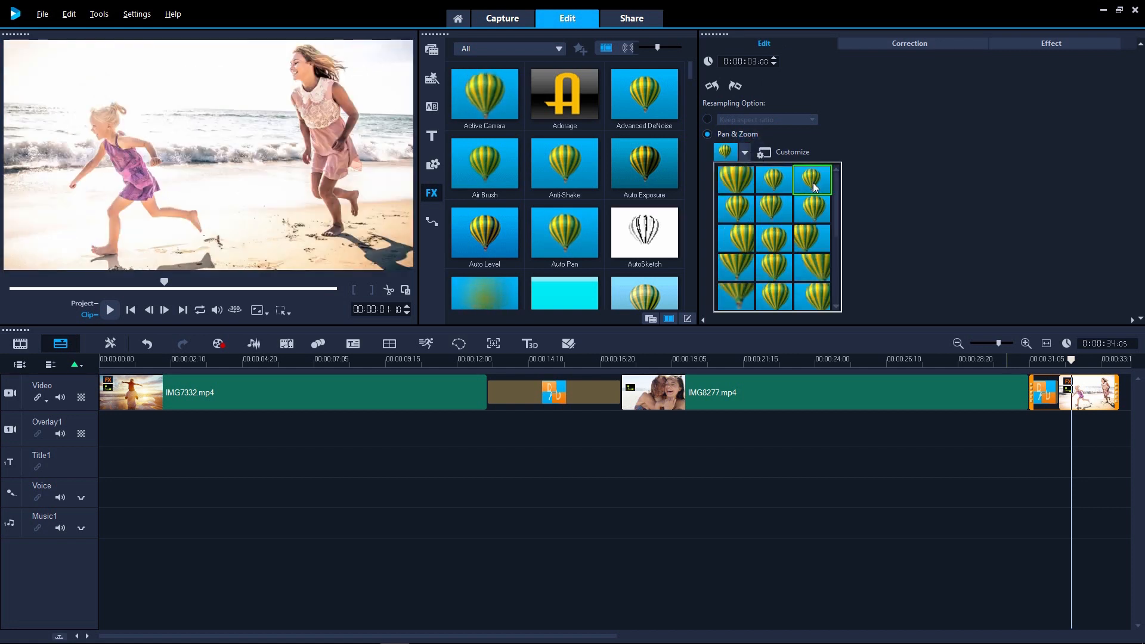
click(815, 185)
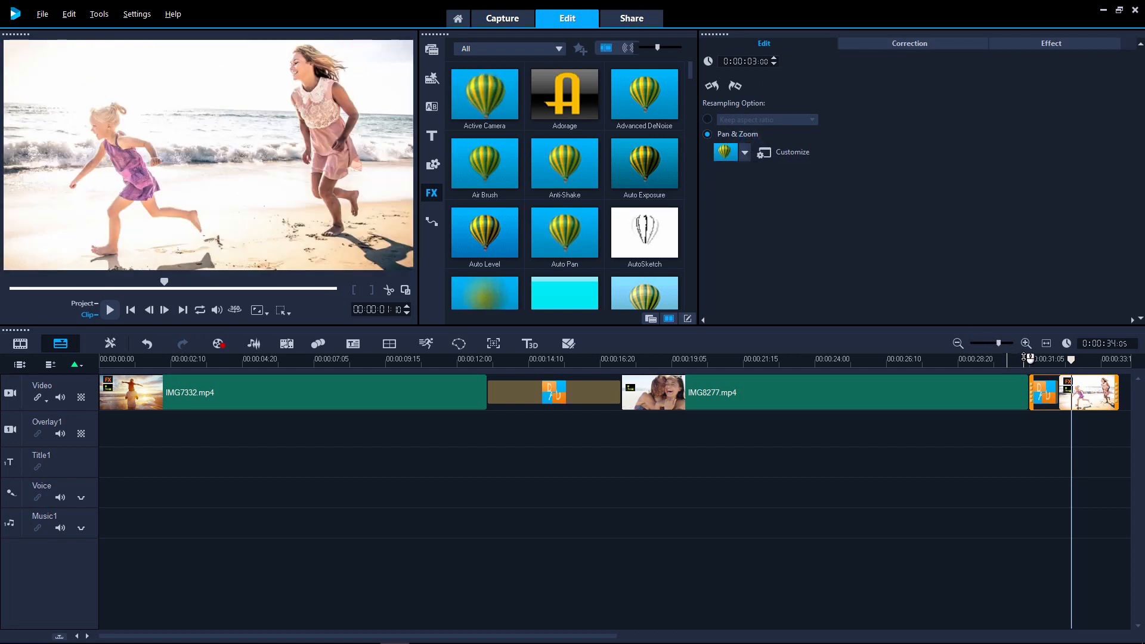
click(1034, 359)
key(space)
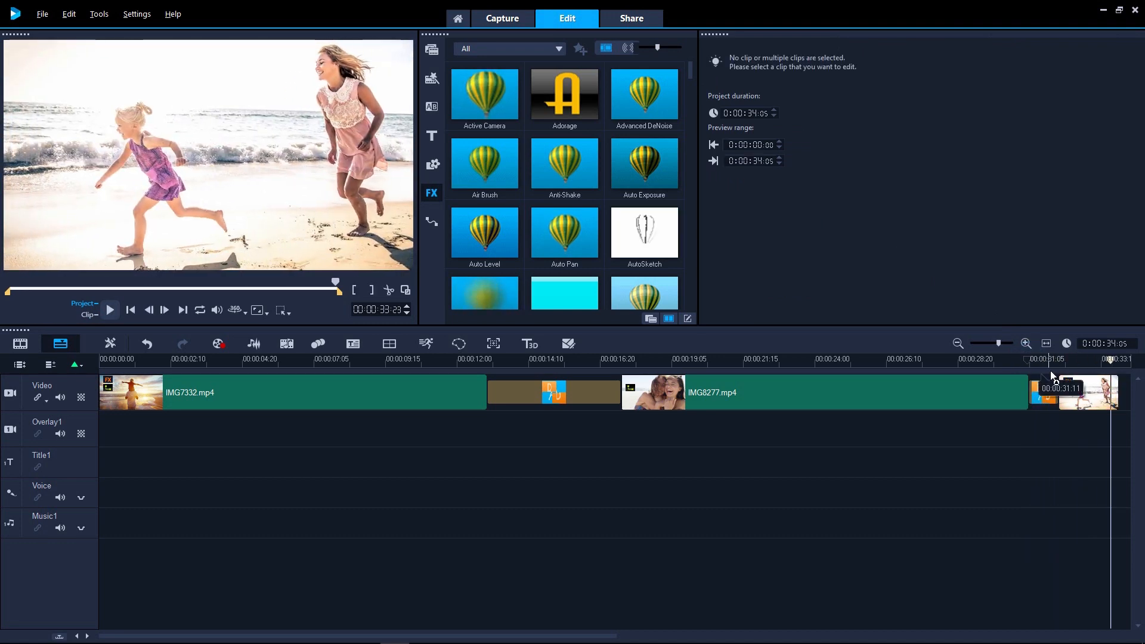
- Add a Color Correction filter to the last clip and expand its controls
click(1081, 391)
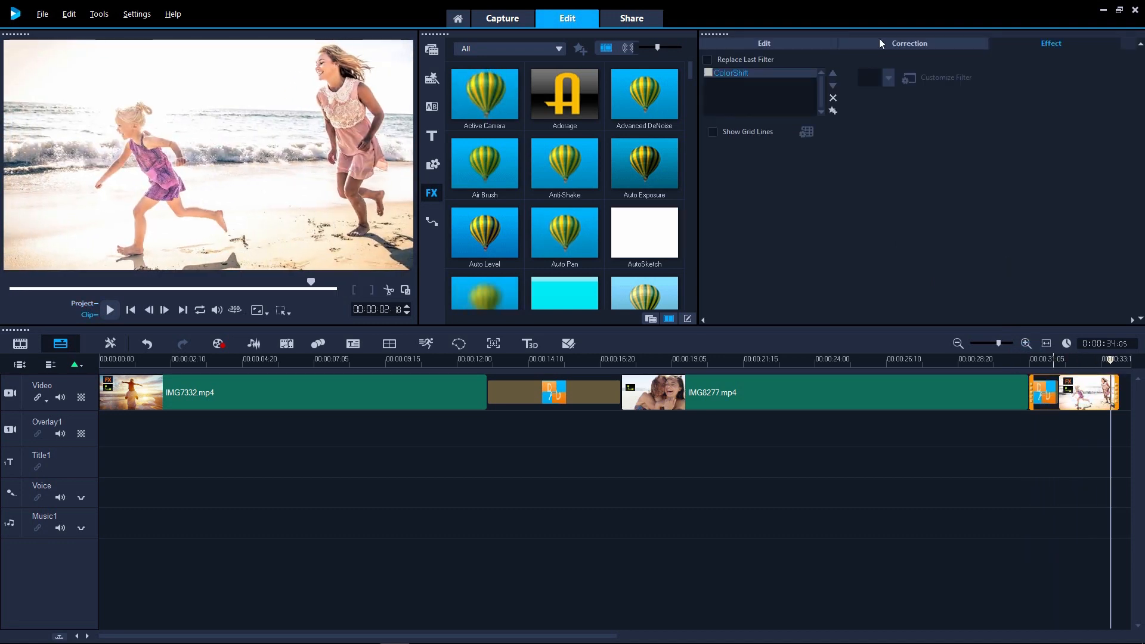
click(879, 42)
click(707, 60)
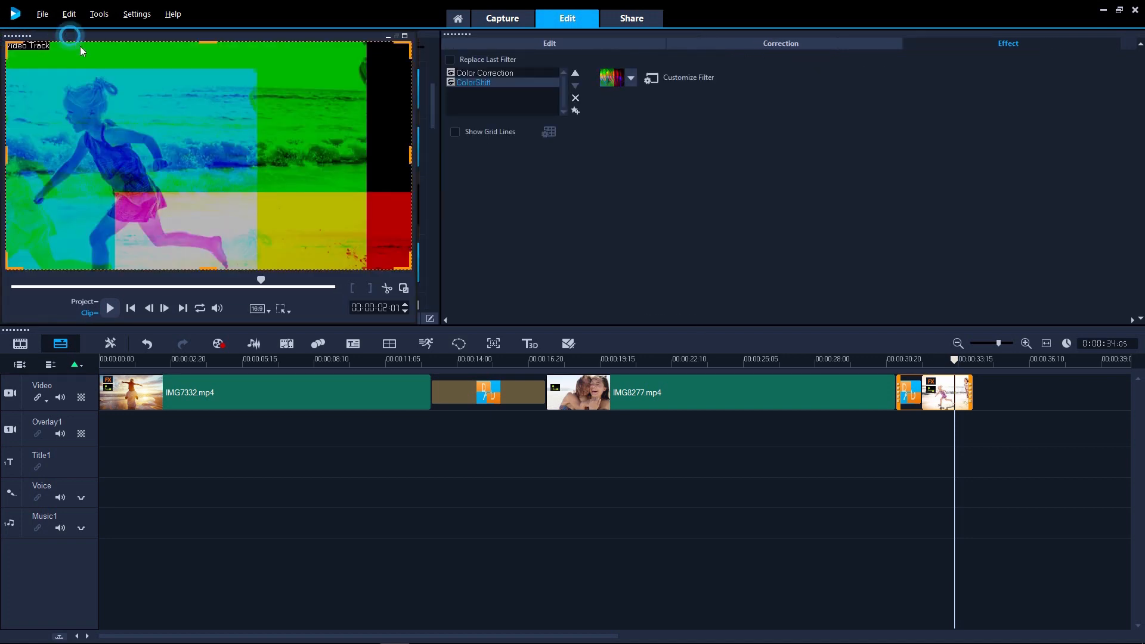
drag(81, 50, 262, 164)
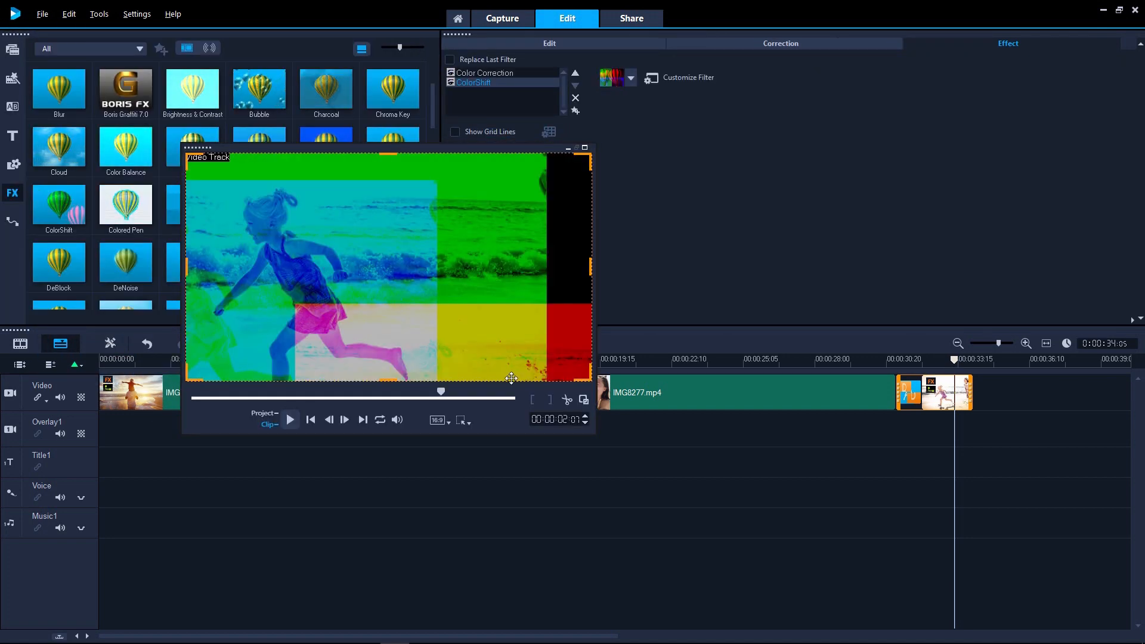
drag(595, 435, 768, 529)
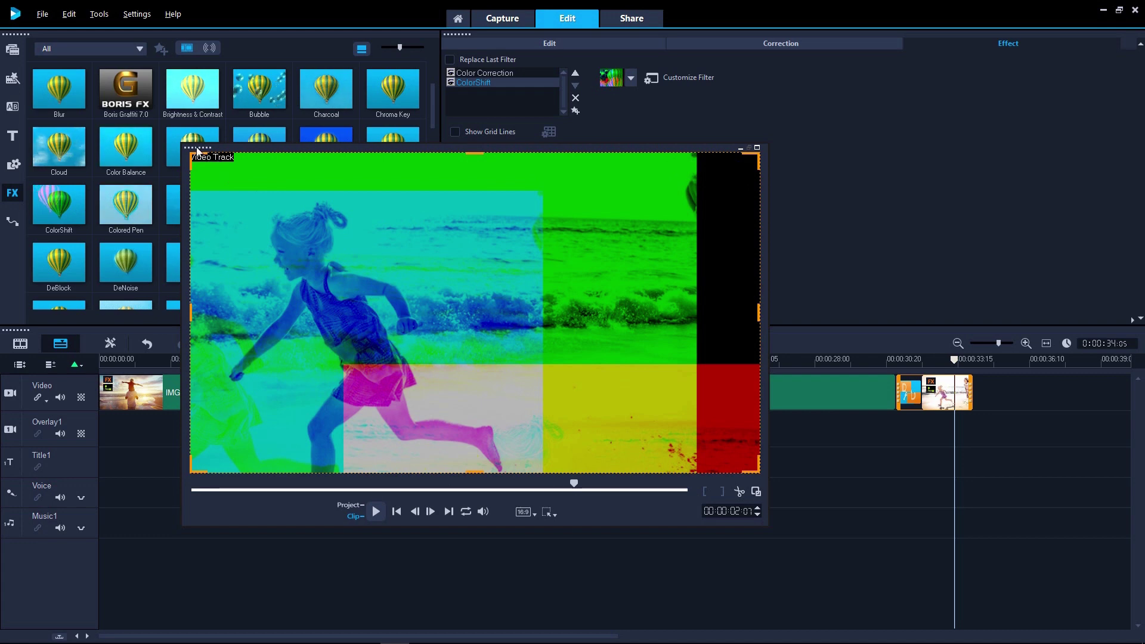
double_click(262, 193)
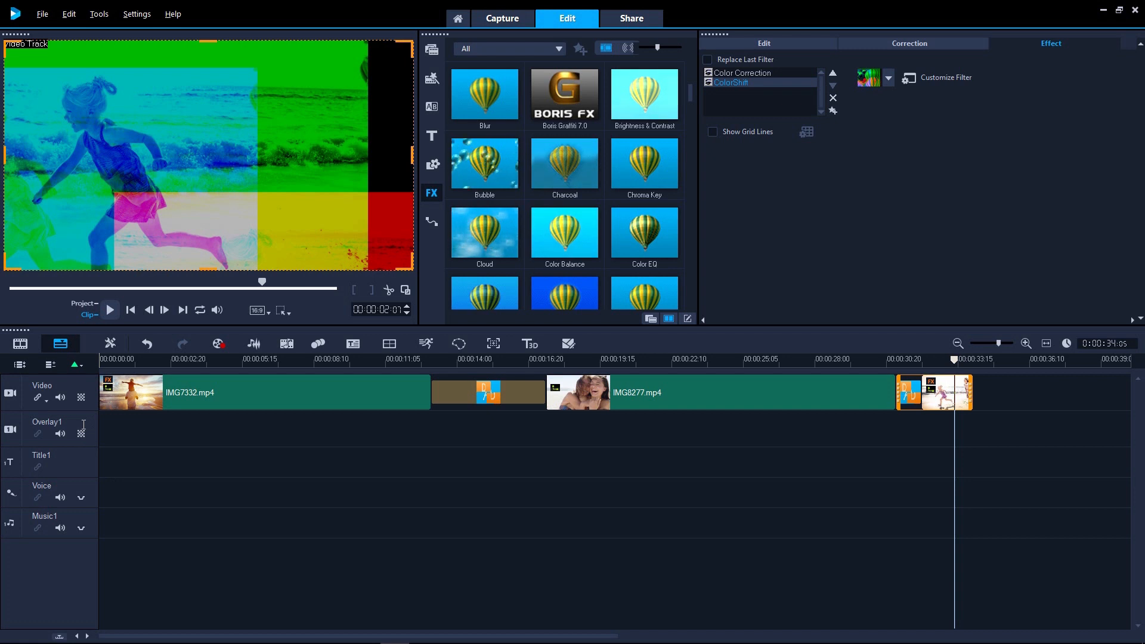
- Insert an Overlay2 track and place IMG631974140.jpg on Overlay1 under the closing clip
right_click(76, 421)
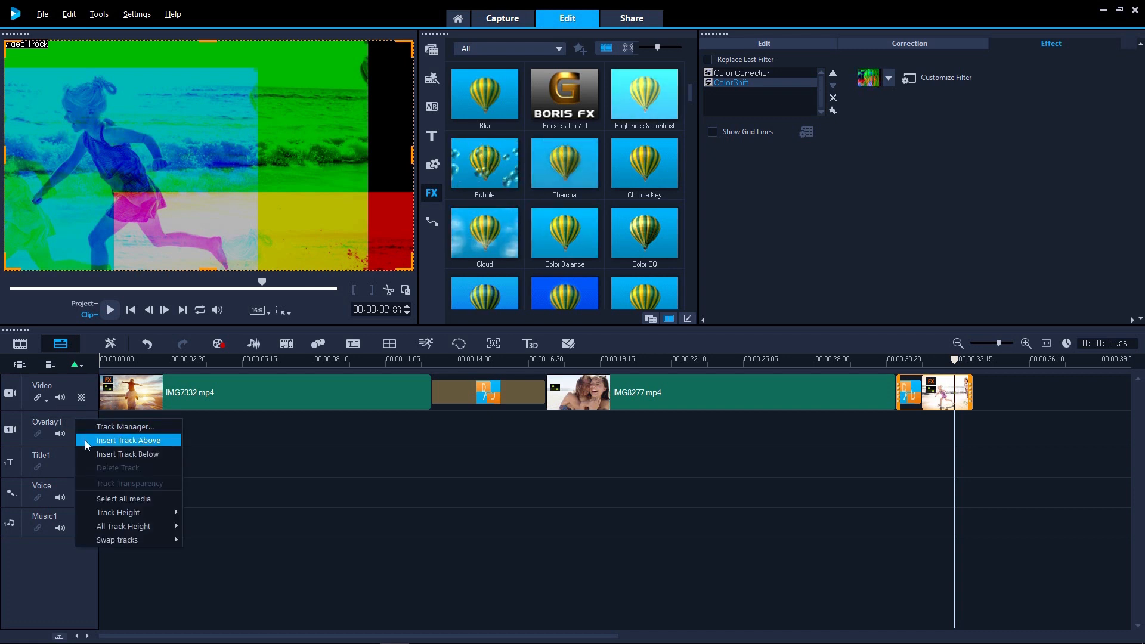
click(86, 443)
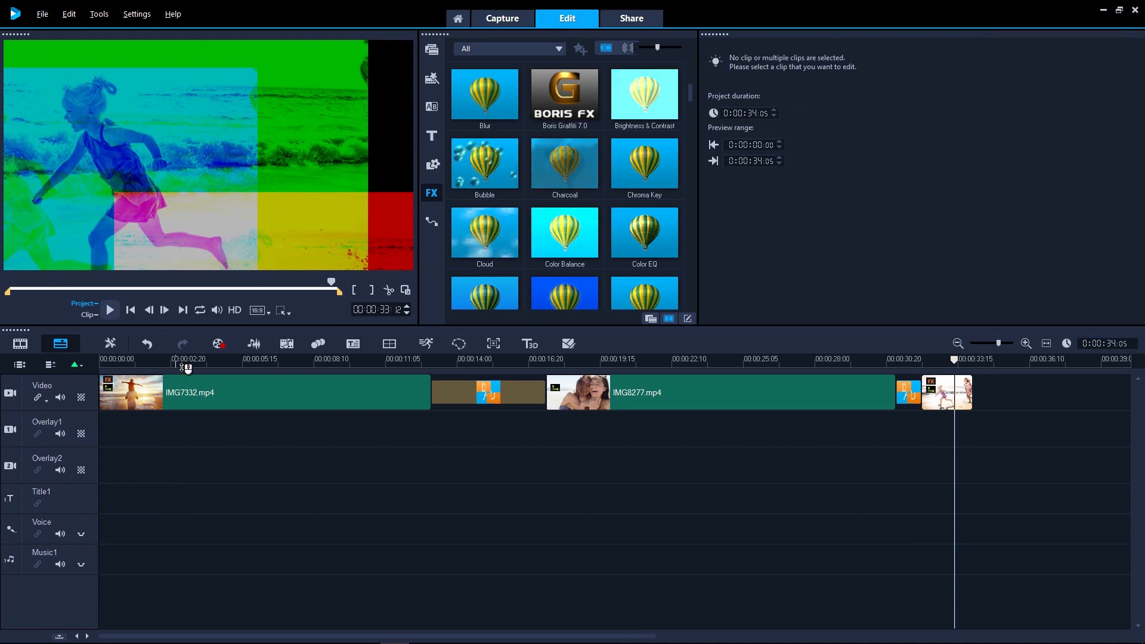
click(431, 50)
scroll(661, 249, down, 2)
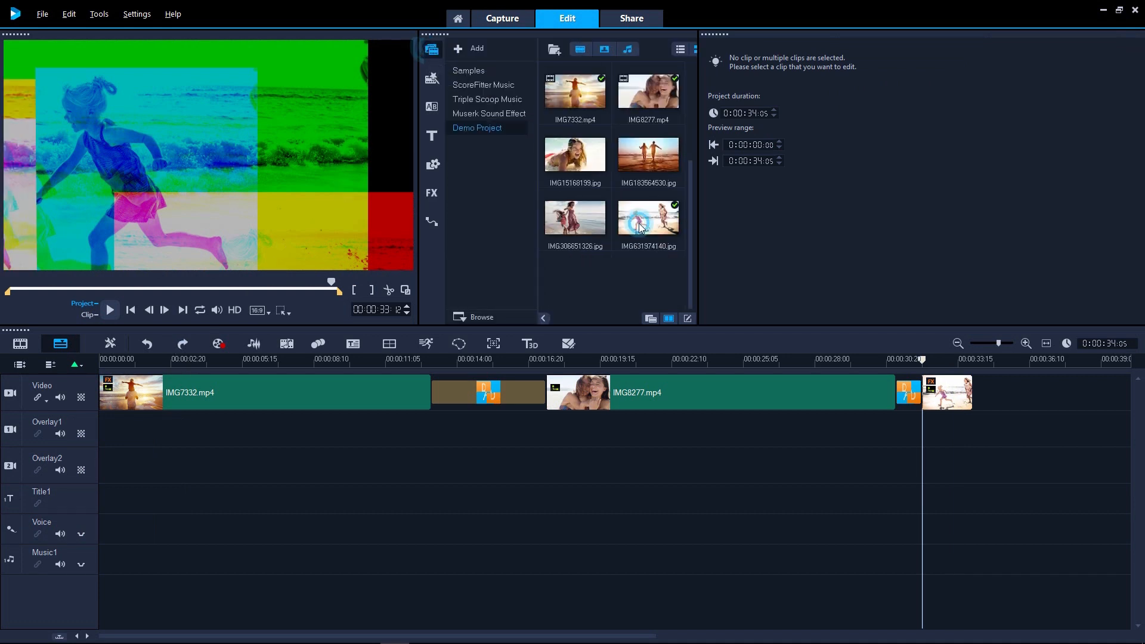
click(640, 223)
drag(804, 371, 930, 436)
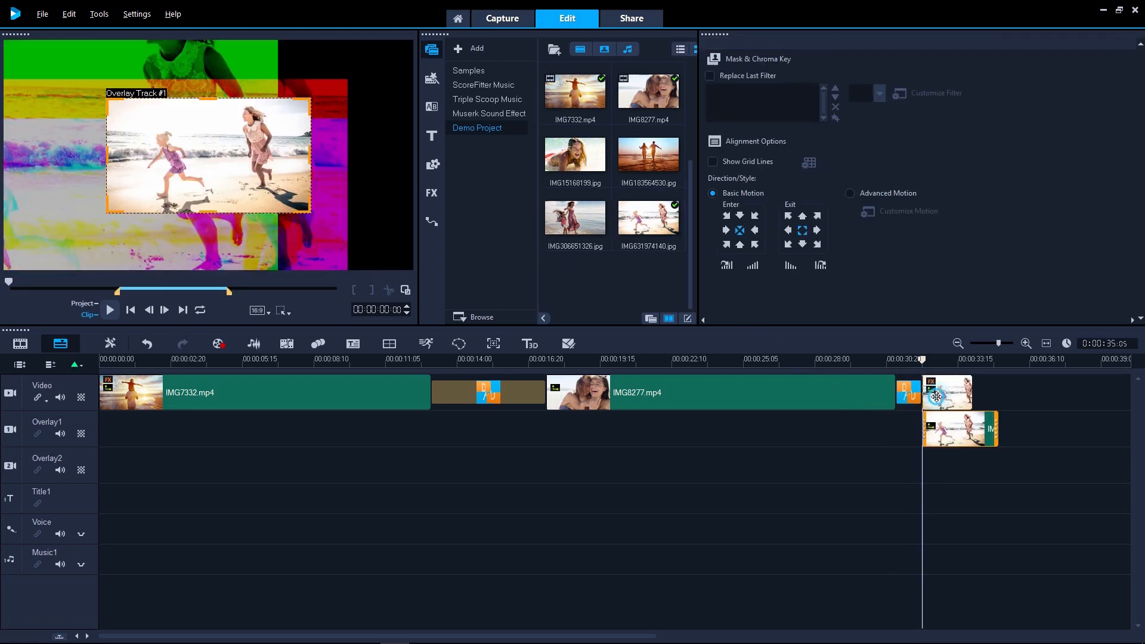
- Lengthen the closing photo, set the overlay to enter from left and exit right, and play it
click(938, 394)
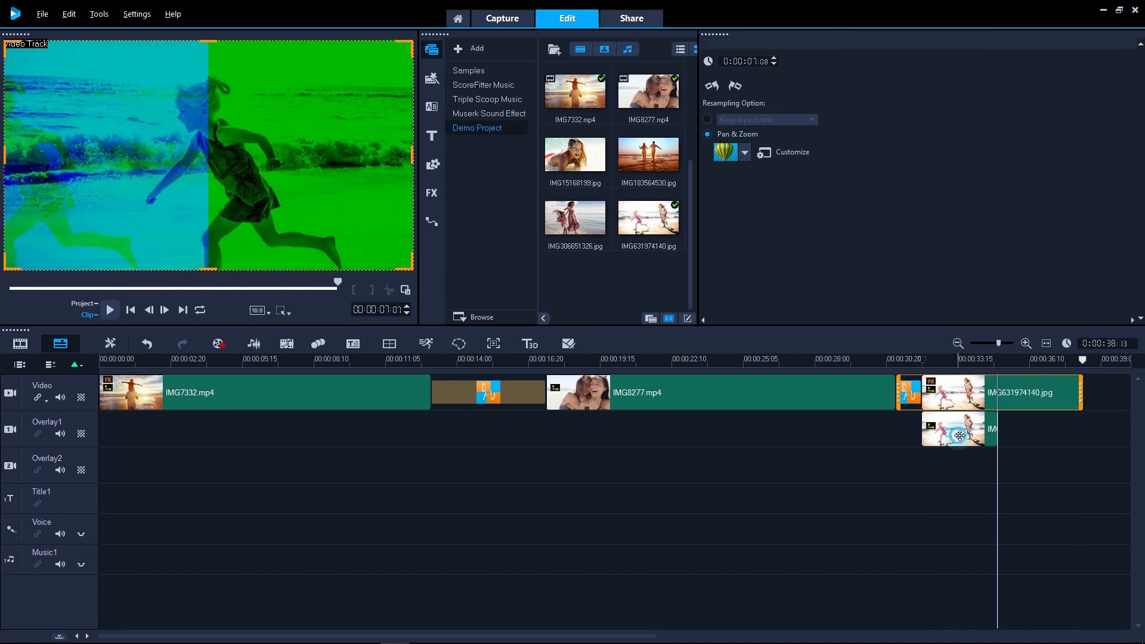
drag(967, 435, 1000, 434)
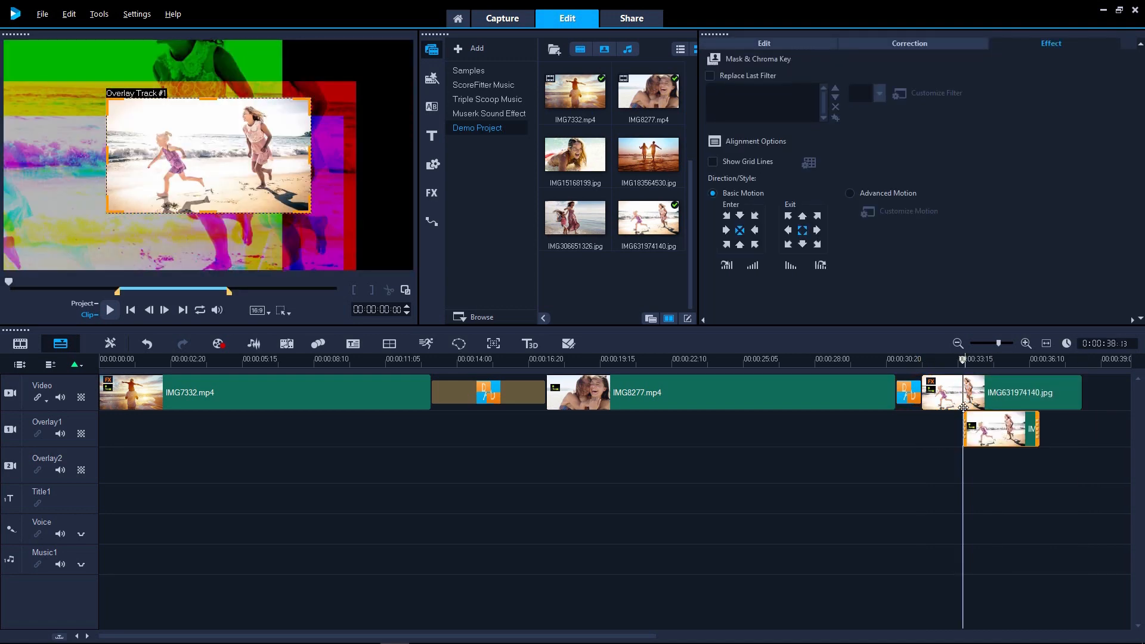
click(726, 231)
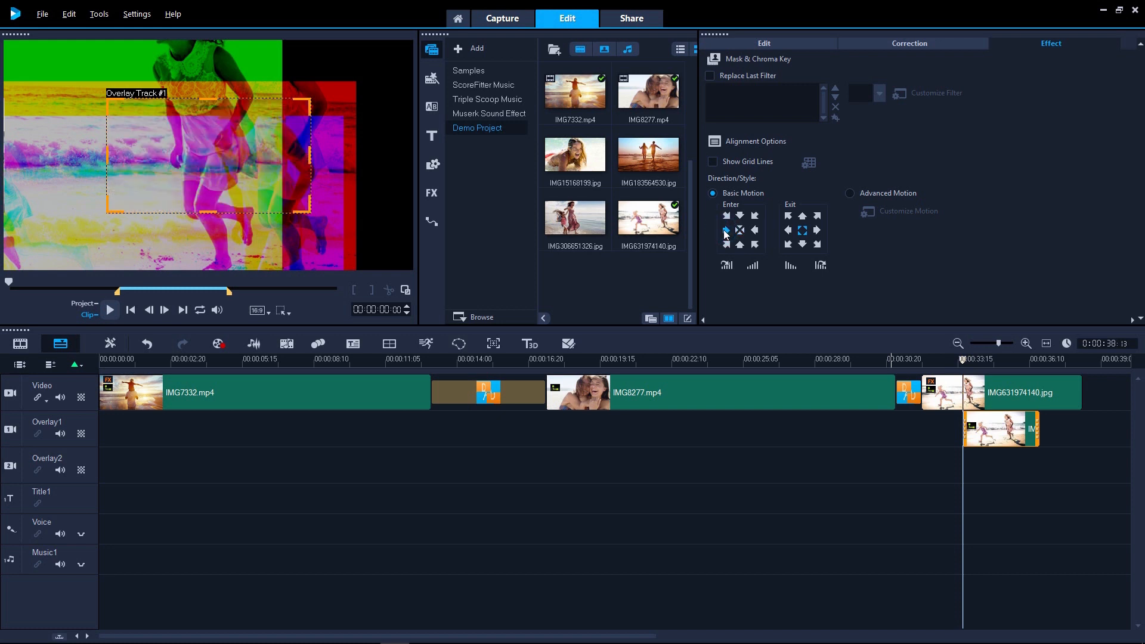
click(816, 232)
click(947, 361)
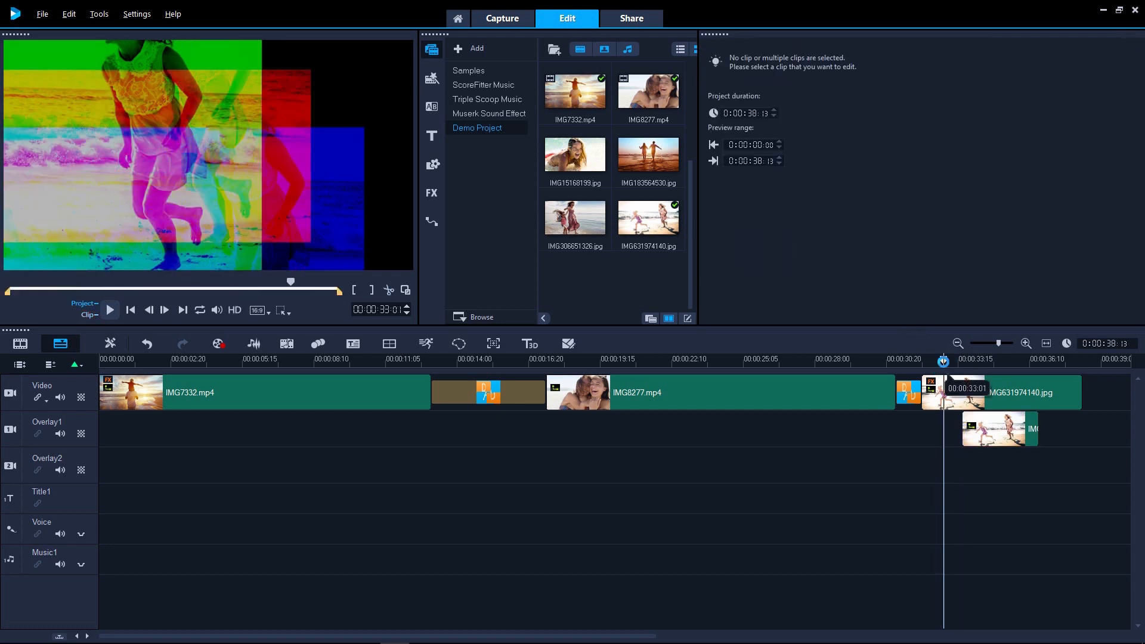
key(space)
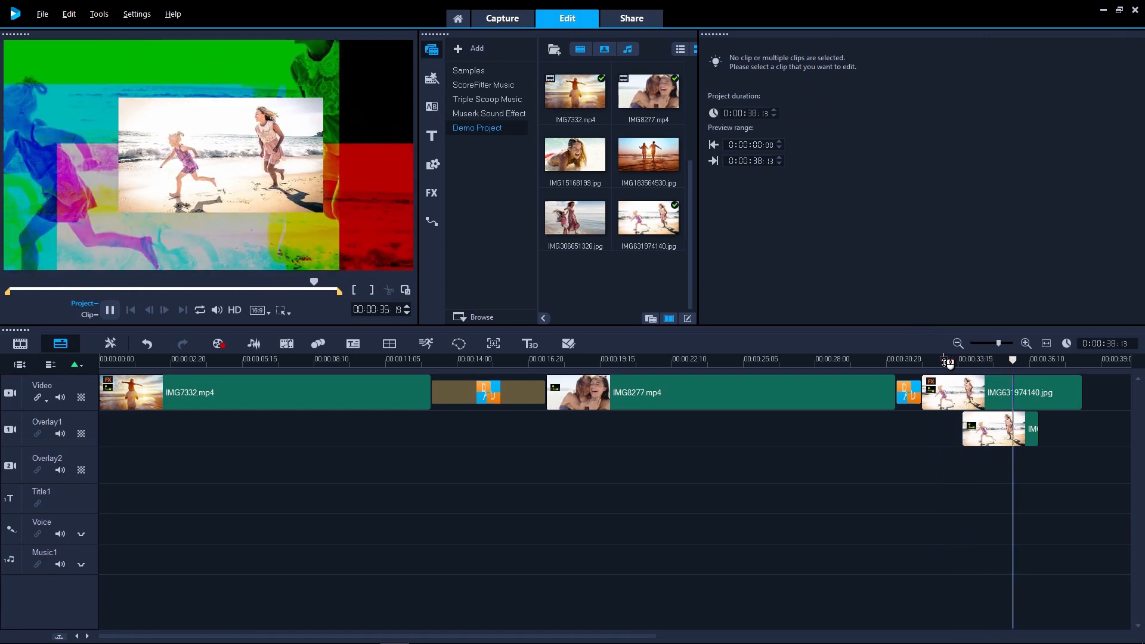
key(space)
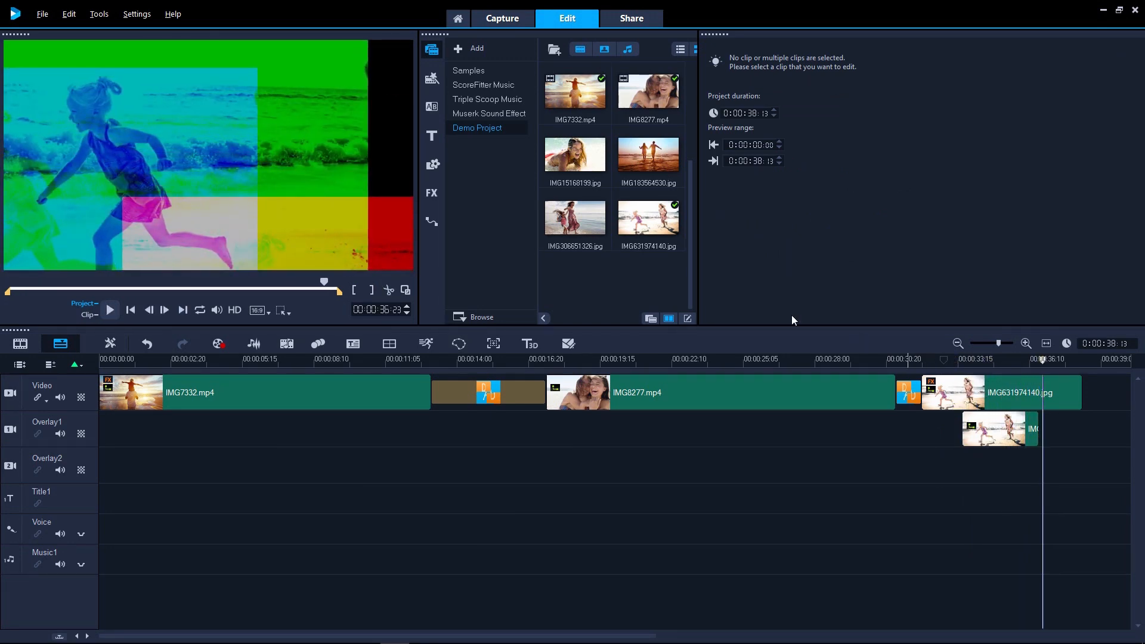
- Place a title preset at the start of Title1 and edit its text to 'Day at the Beach'
click(433, 139)
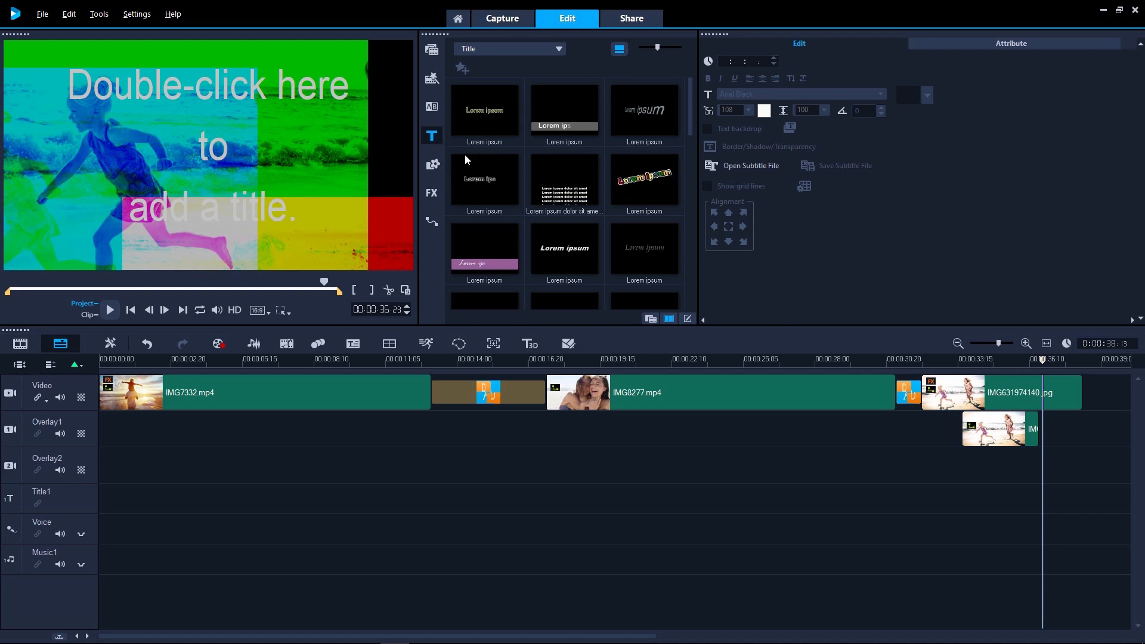
click(642, 254)
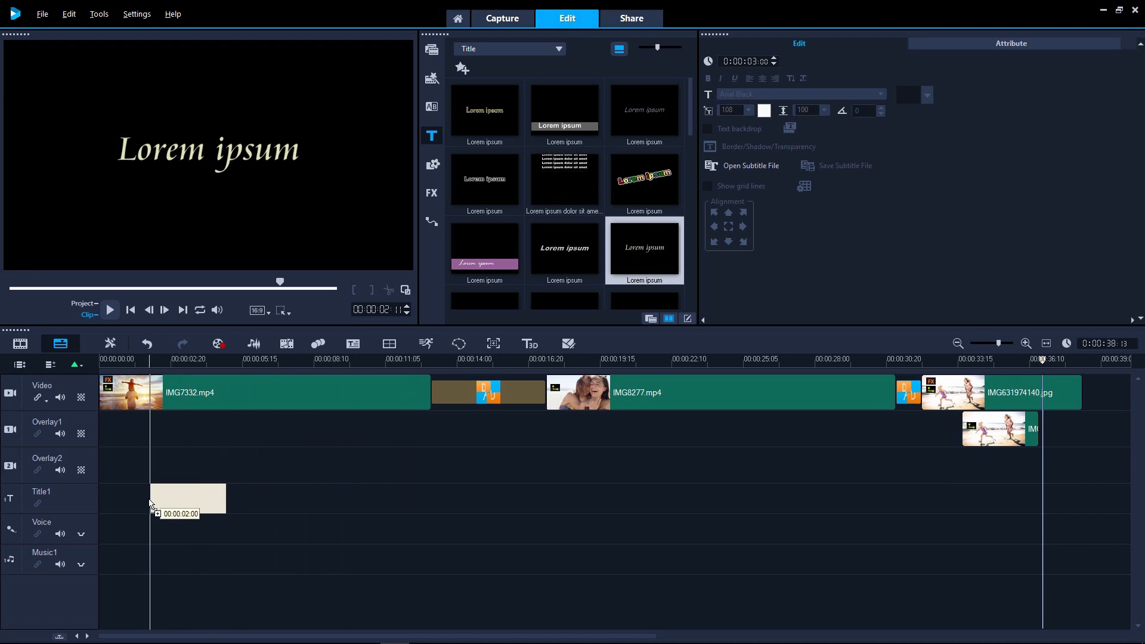
drag(422, 380, 121, 499)
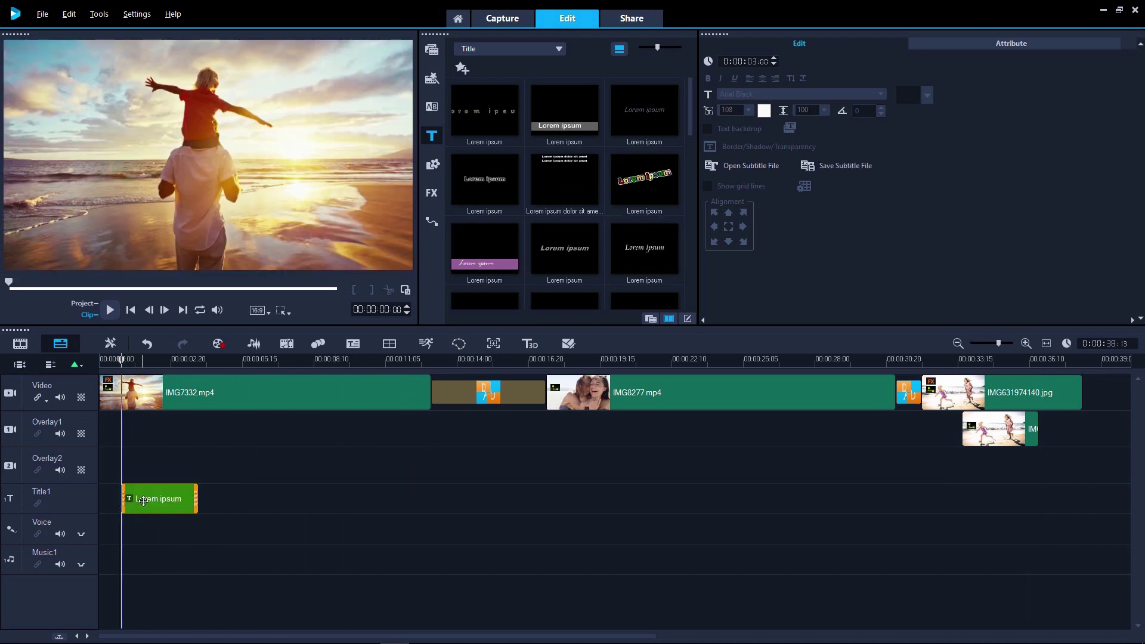
double_click(144, 501)
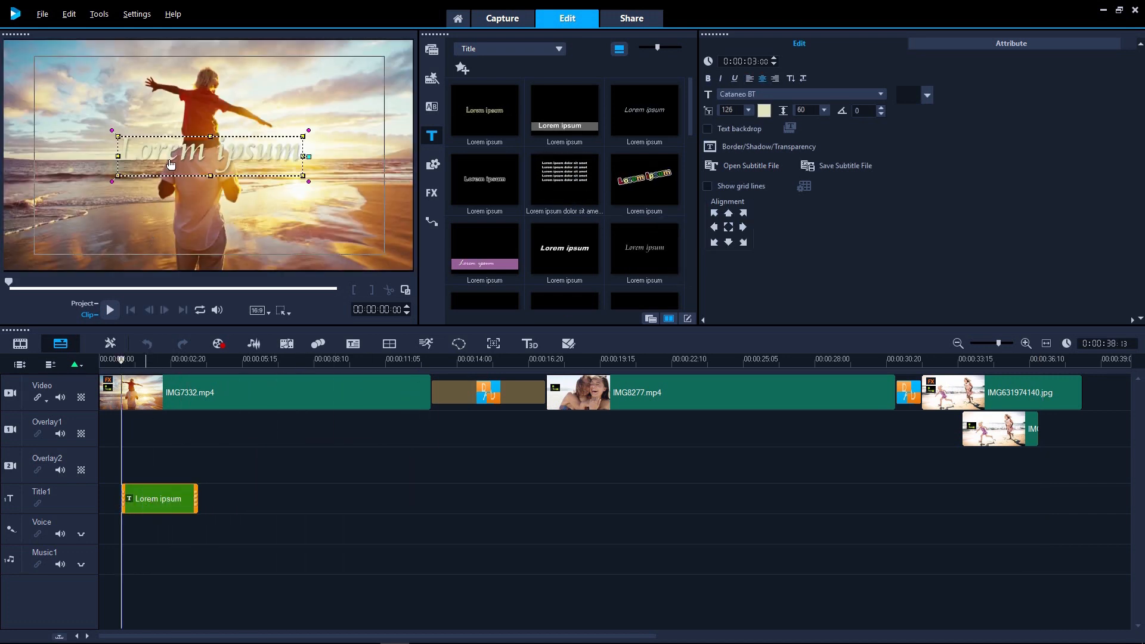
double_click(171, 154)
text(Day at the Beach)
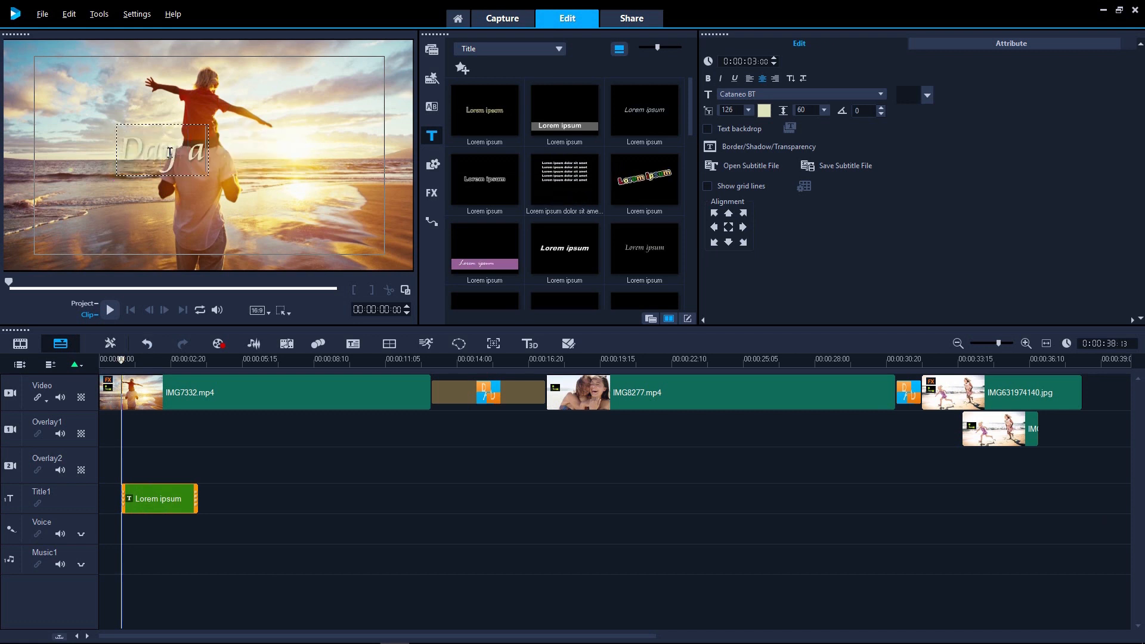
- Set the whole title in the ChunkFive font and centre it in the frame
key(ctrl+a)
click(749, 97)
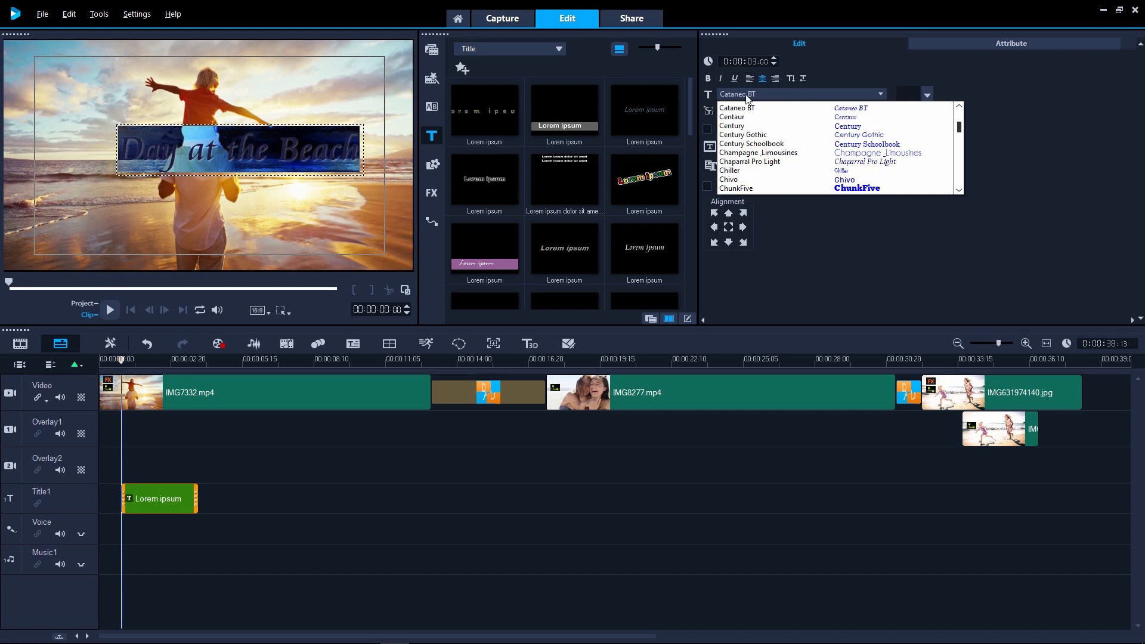
click(754, 190)
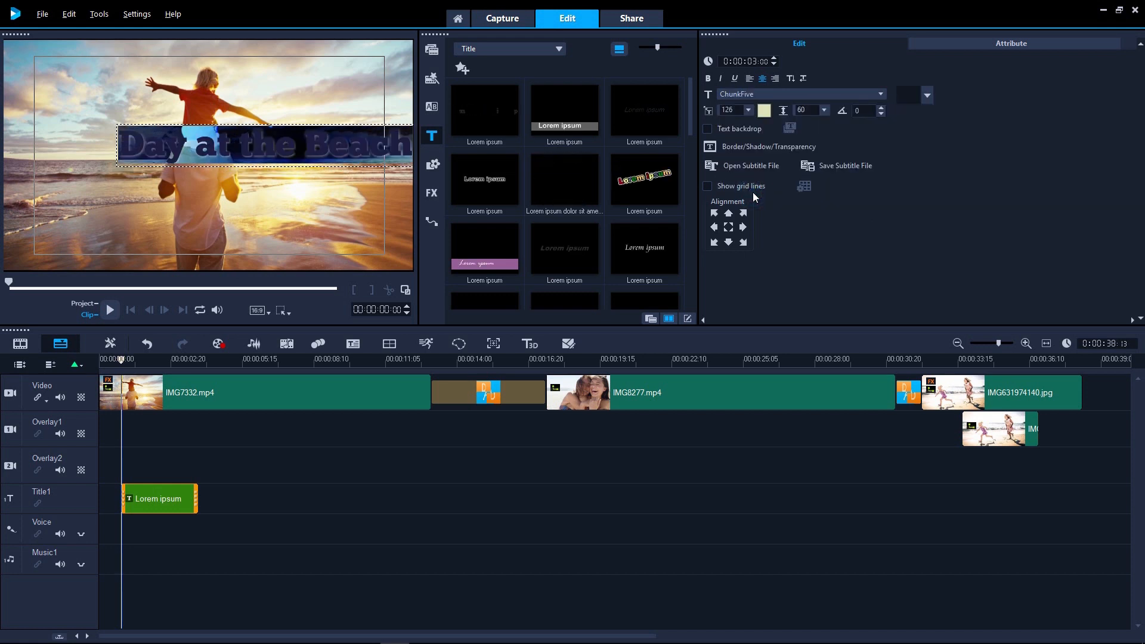
click(729, 228)
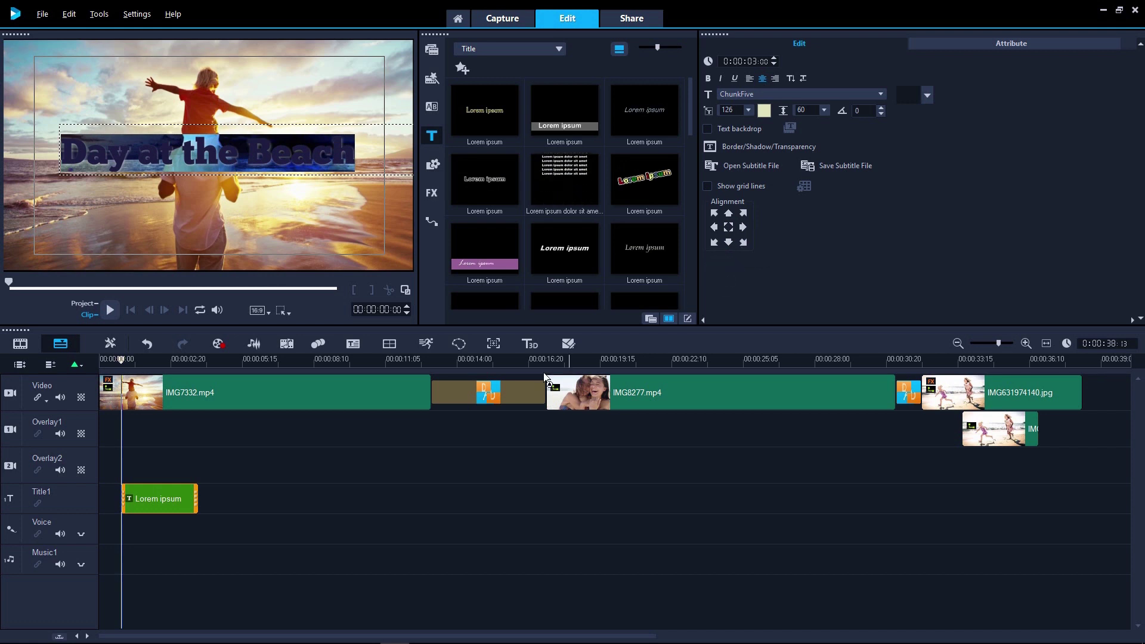
click(327, 462)
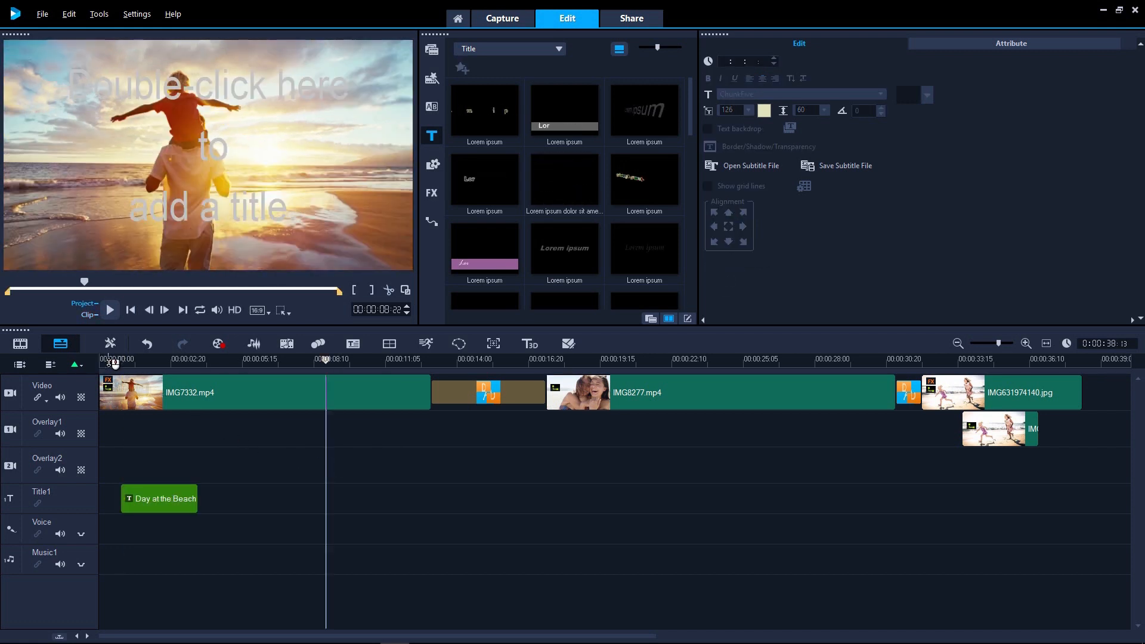
- Drag the title clip's edge to extend its duration and replay the title animation
drag(113, 361, 126, 362)
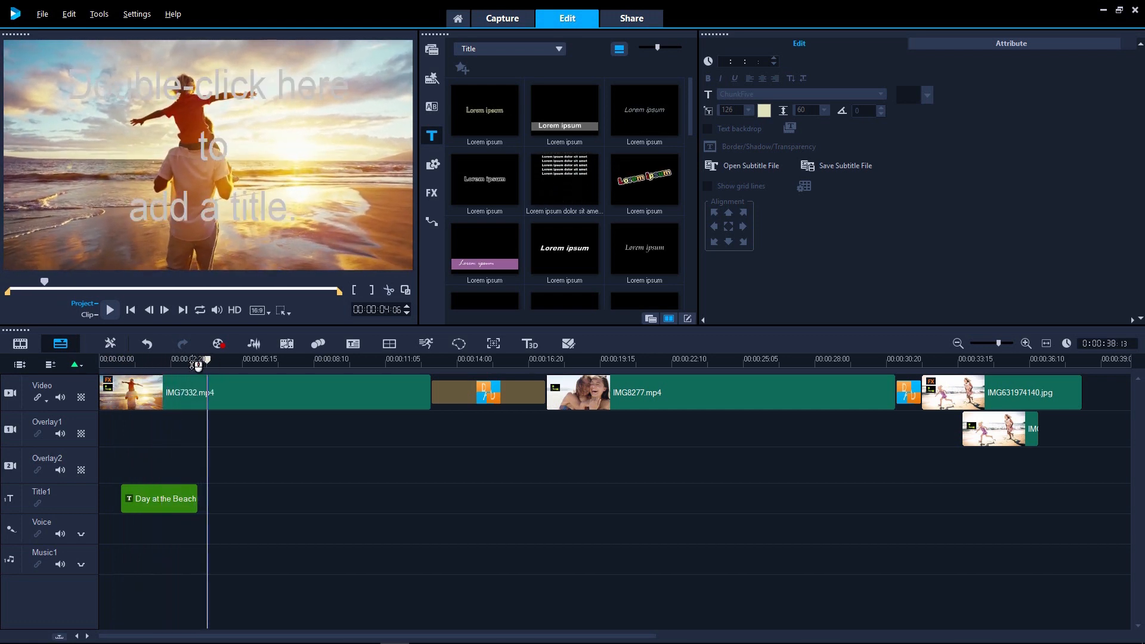
click(159, 499)
mouse_move(159, 498)
mouse_down()
mouse_move(170, 499)
mouse_move(124, 498)
mouse_up()
click(128, 359)
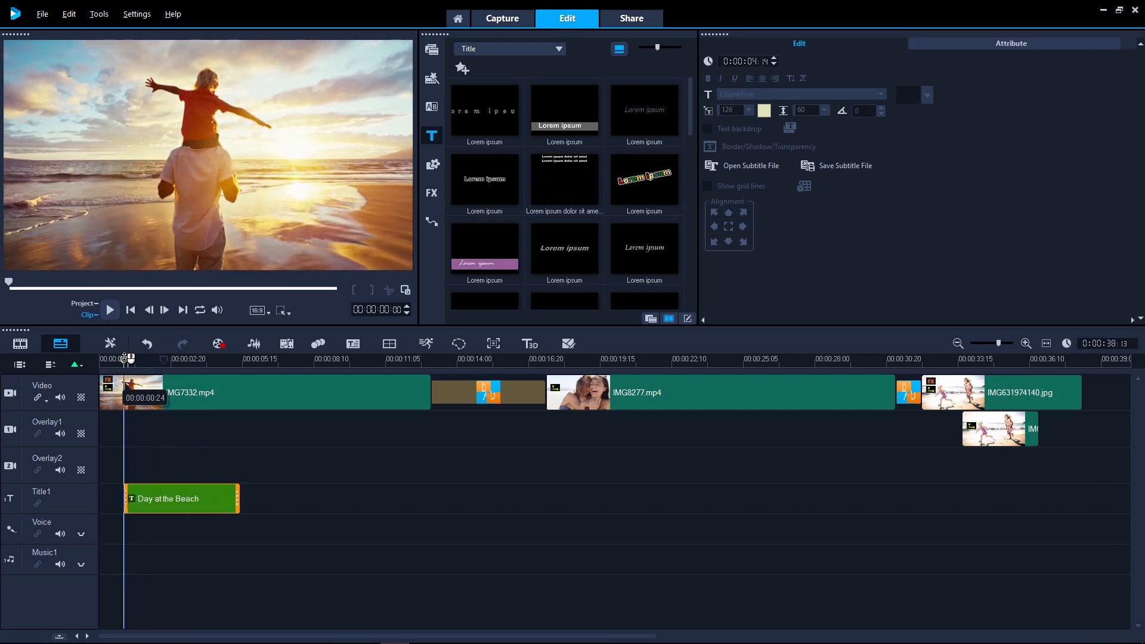
key(space)
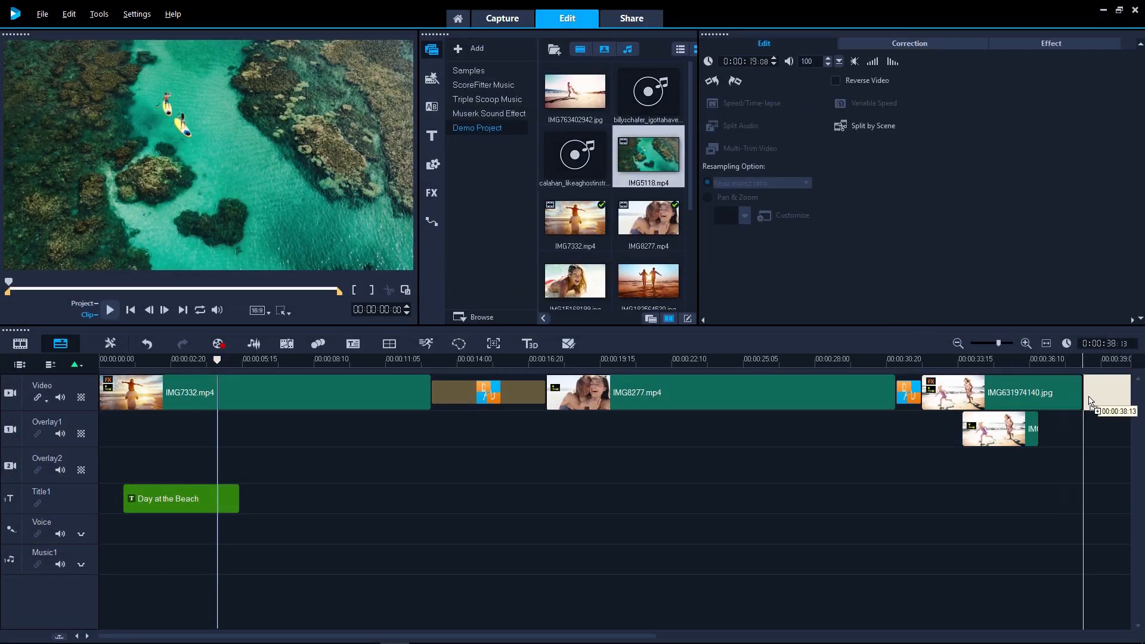
drag(640, 162, 1091, 399)
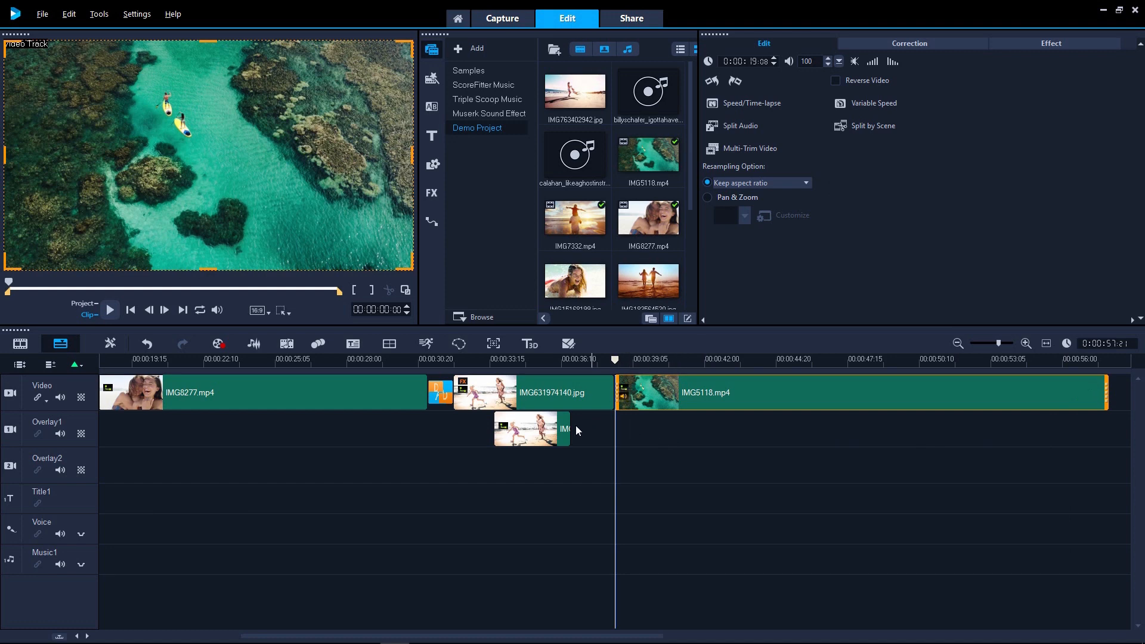
- Open the Sound Mixer, fit the project in the timeline view, and close the mixer
click(255, 344)
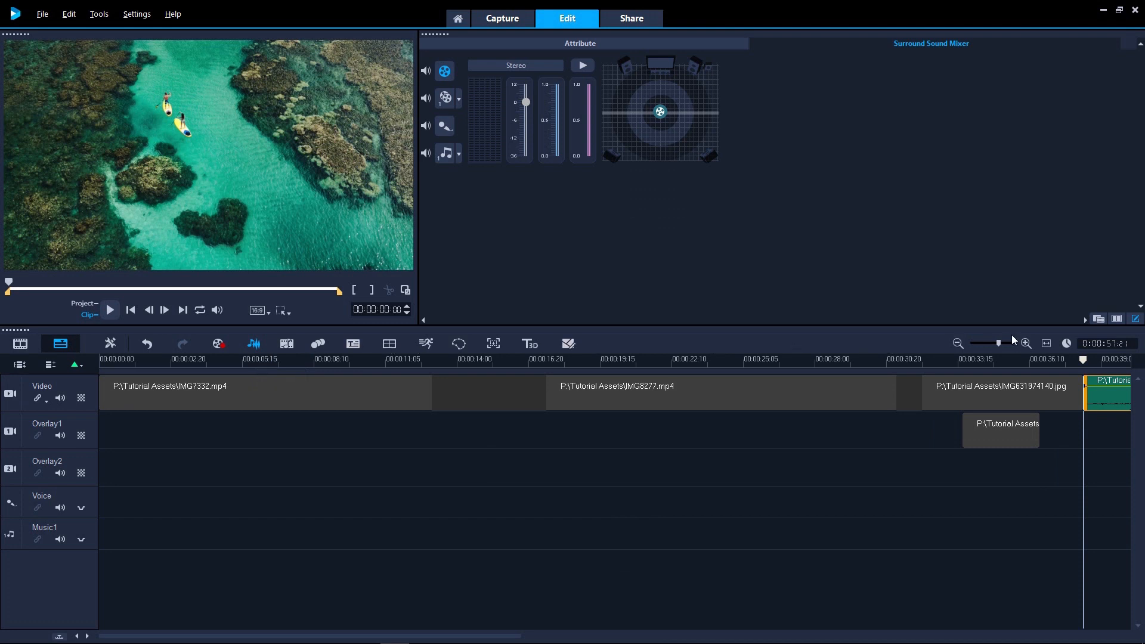
click(1046, 343)
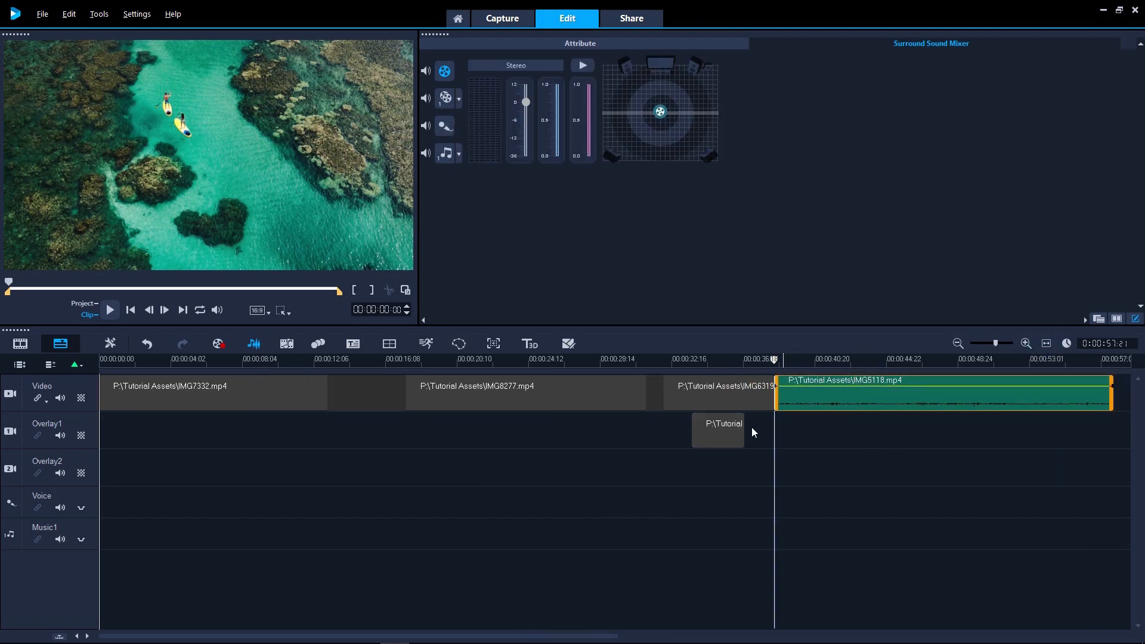
click(254, 345)
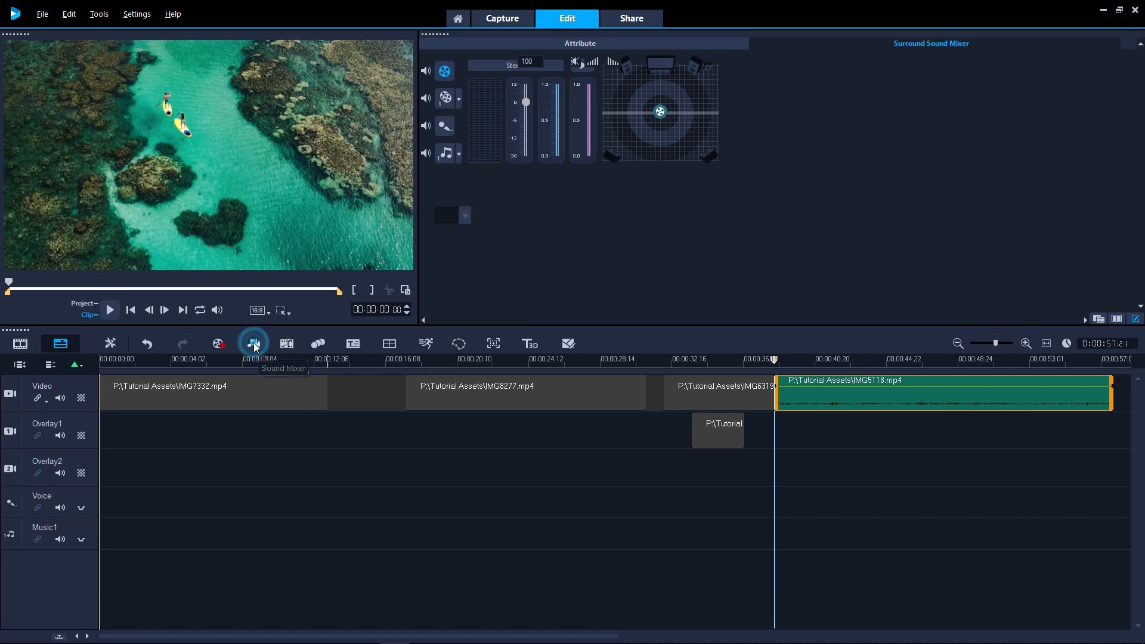
- Set IMG5118.mp4's volume to 56 with audio fade-in and fade-out enabled
double_click(873, 394)
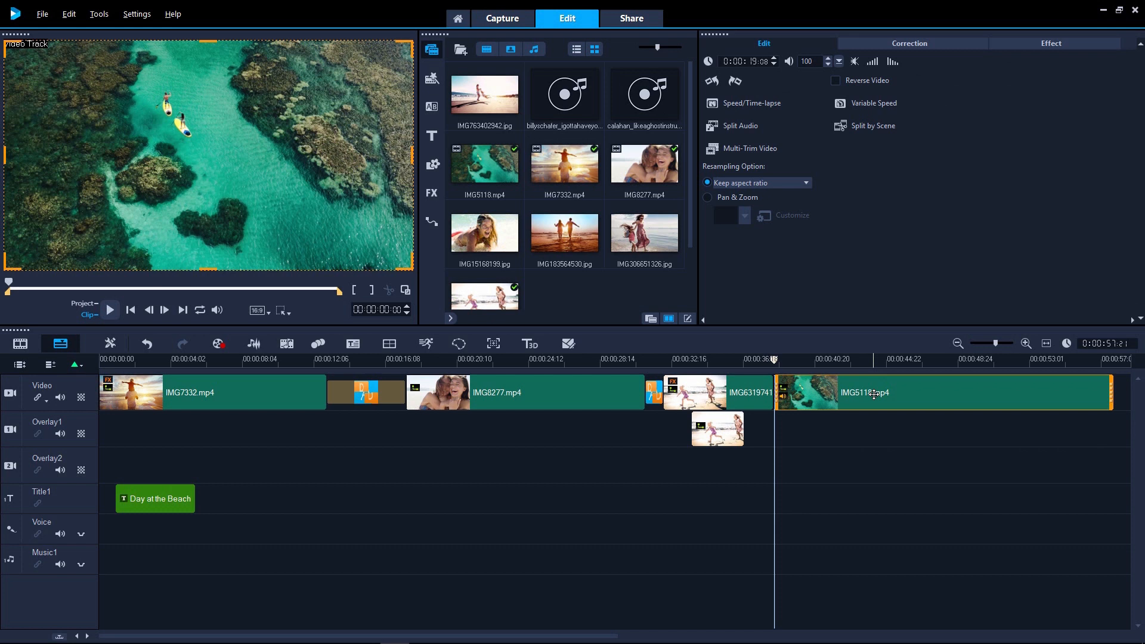
click(839, 64)
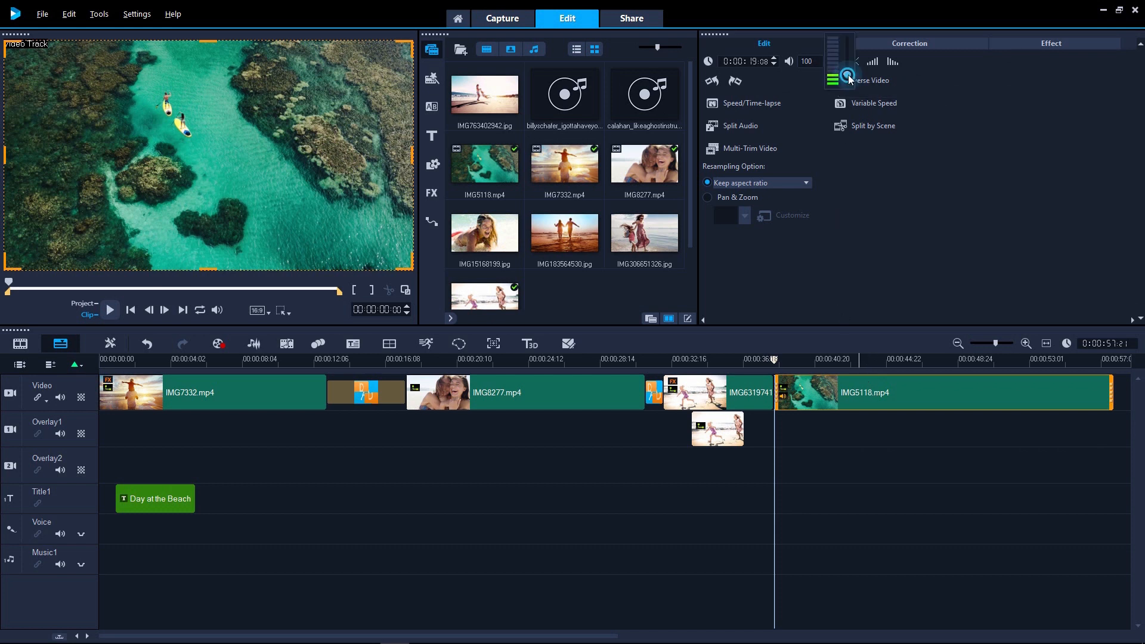
drag(849, 70, 850, 79)
click(925, 86)
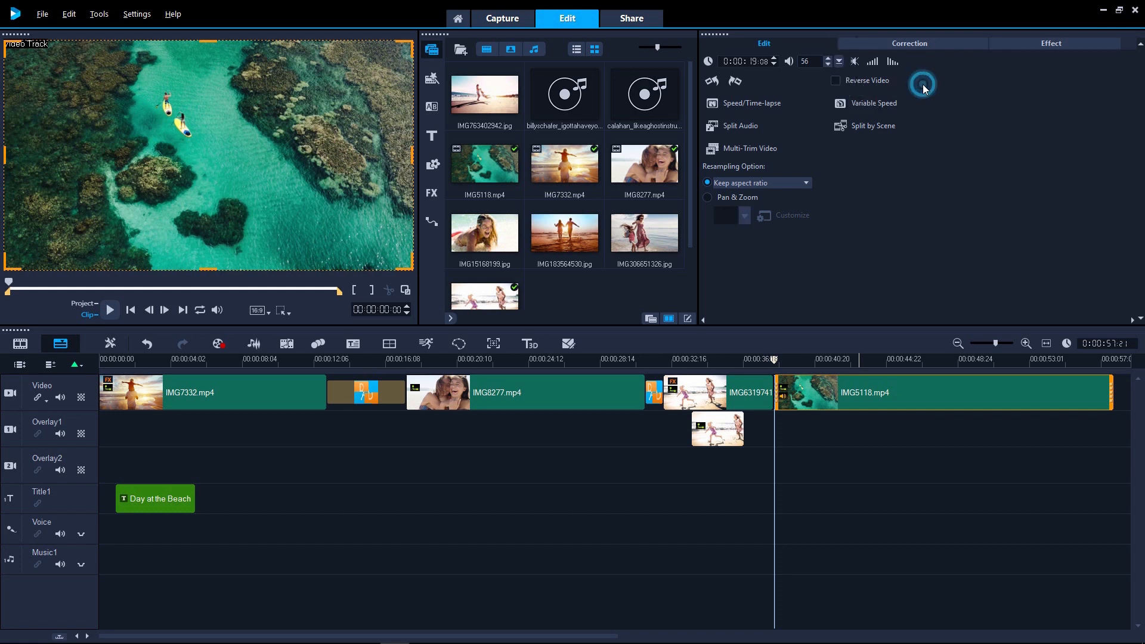
click(873, 61)
click(894, 61)
right_click(841, 389)
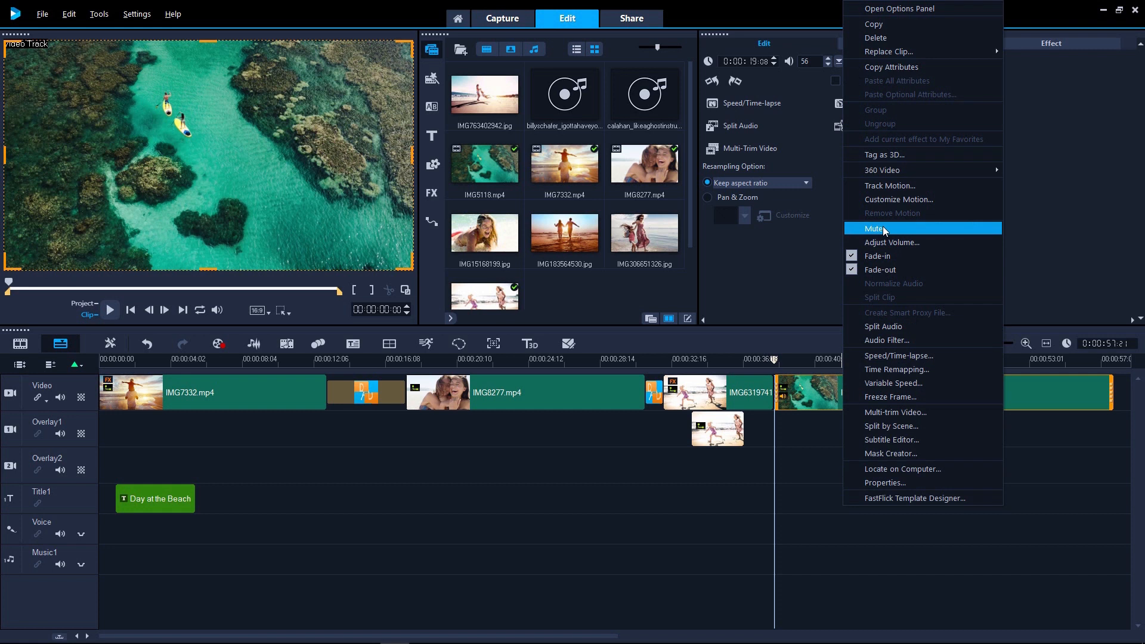
- Split the IMG5118.mp4 clip's audio into its own clip on the Voice track
click(884, 327)
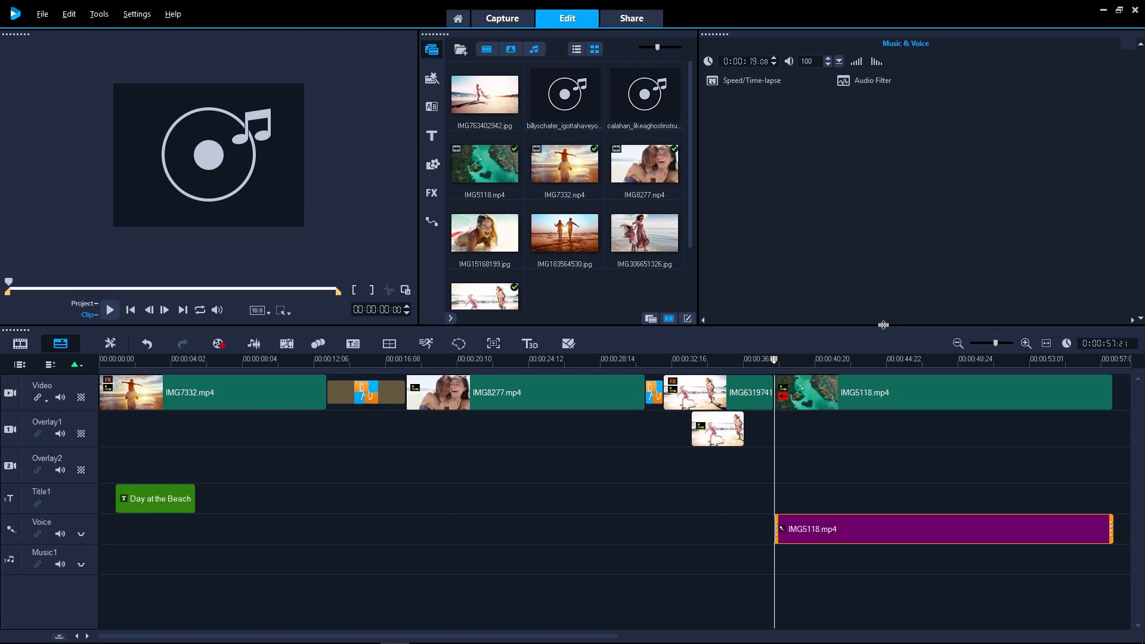
click(796, 458)
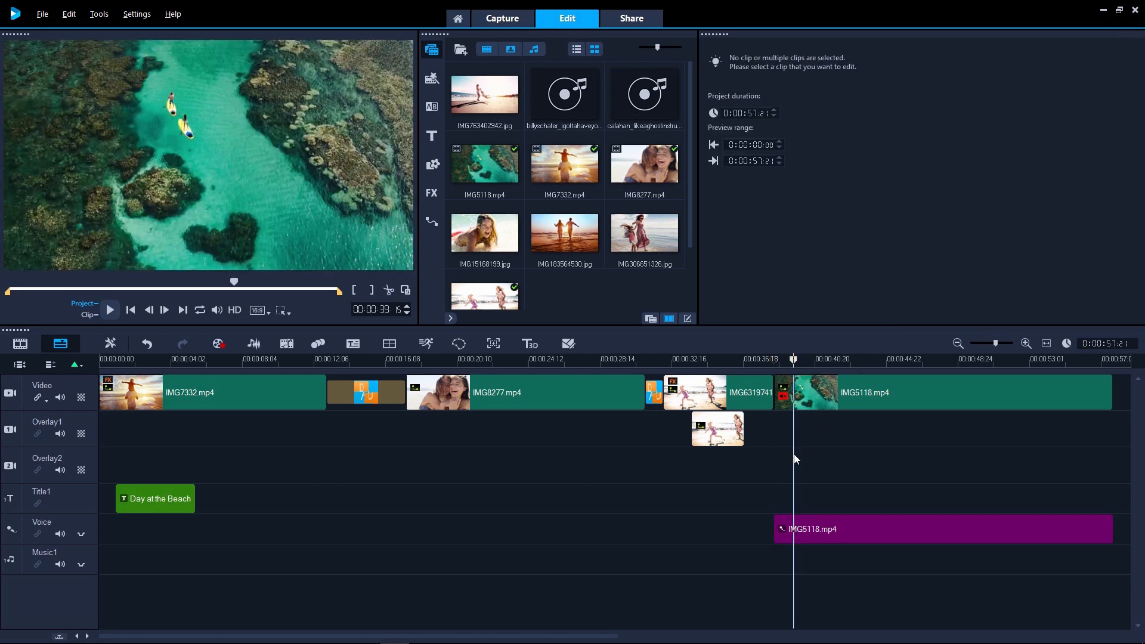
- In Auto Music, choose the song Sweetly Remembering, version Story Untold, and preview it
click(286, 345)
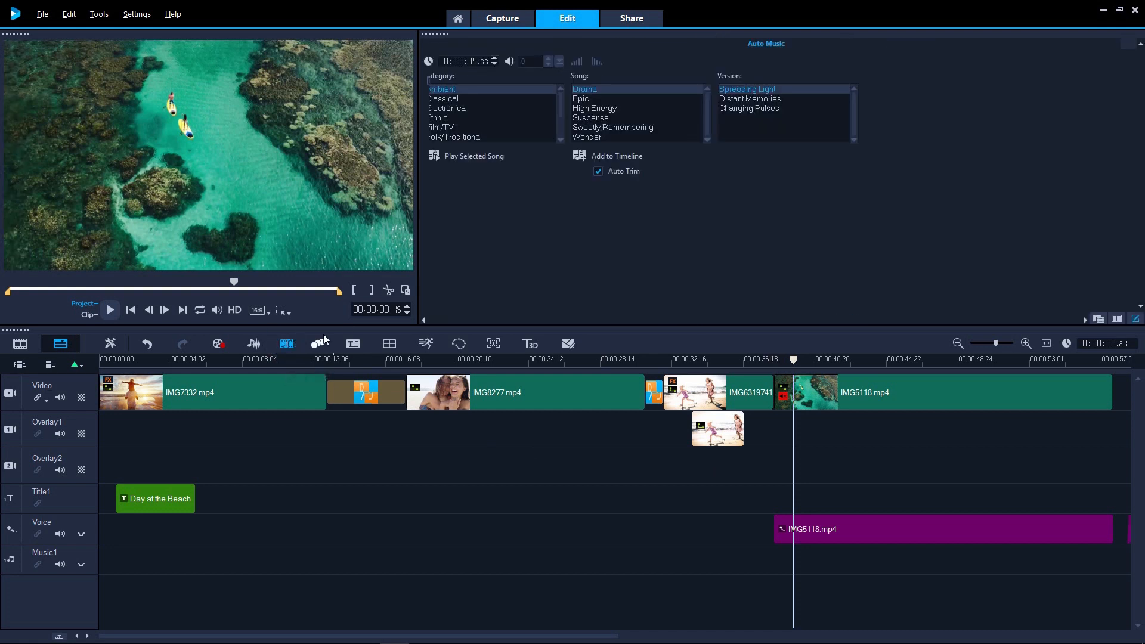
click(593, 129)
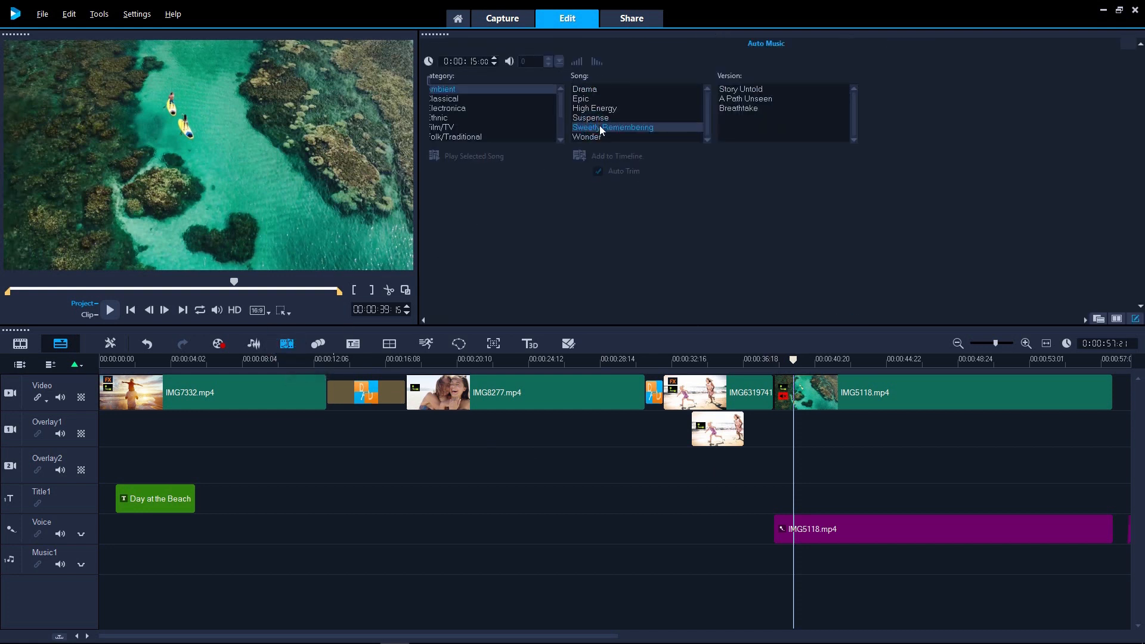
click(730, 88)
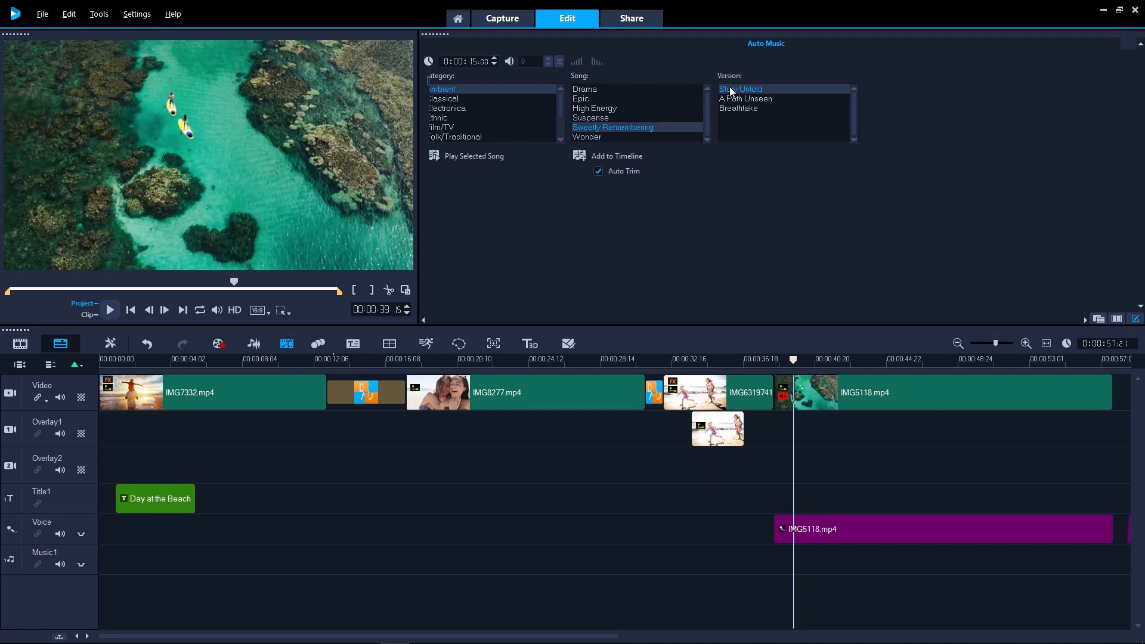
click(474, 155)
click(459, 155)
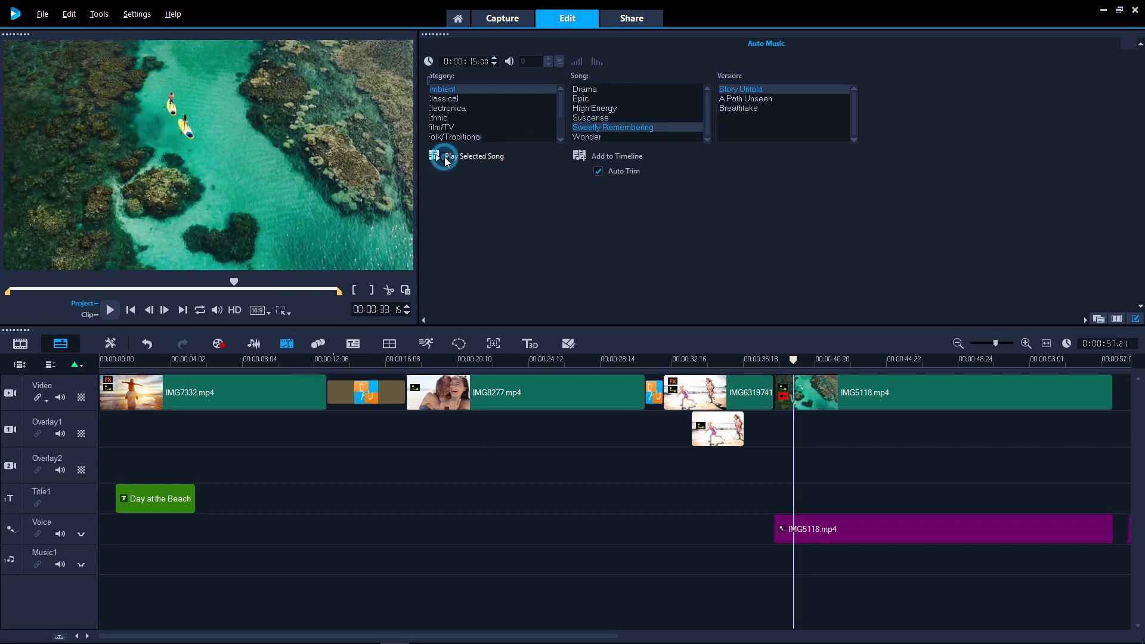
click(581, 157)
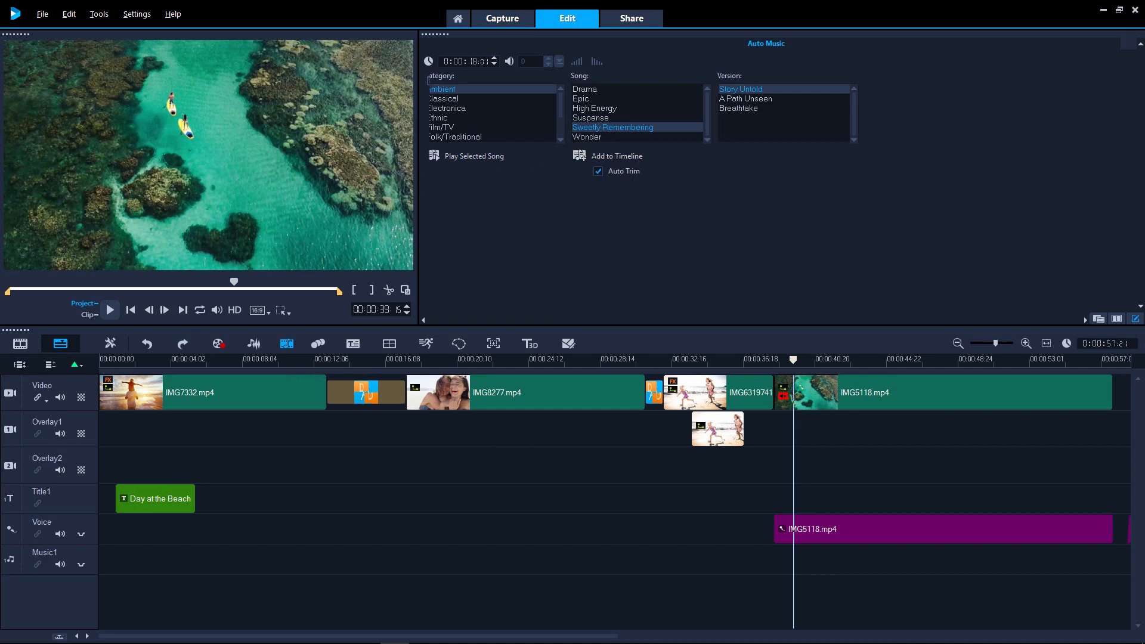
- Add the music to the timeline from the project start and play the project back
click(132, 310)
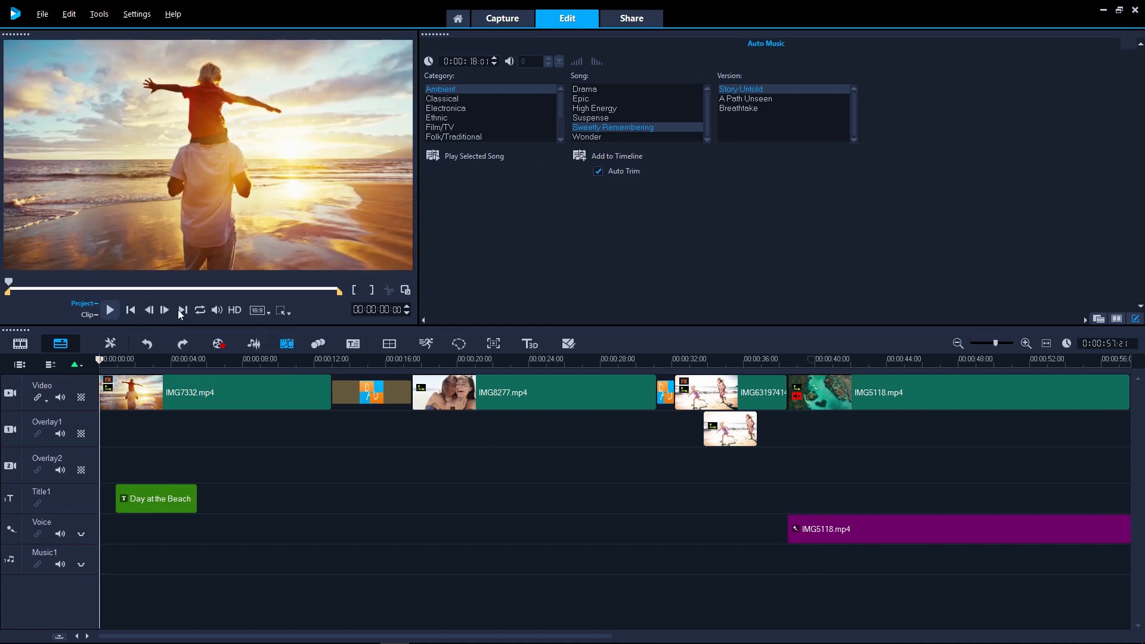
click(632, 154)
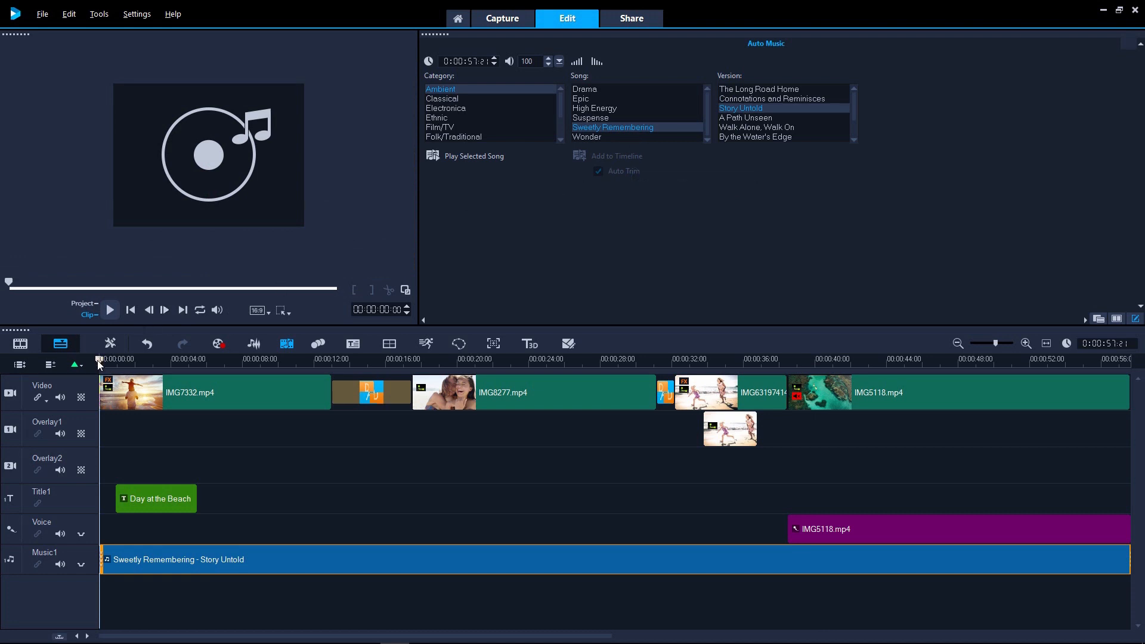
click(212, 435)
key(space)
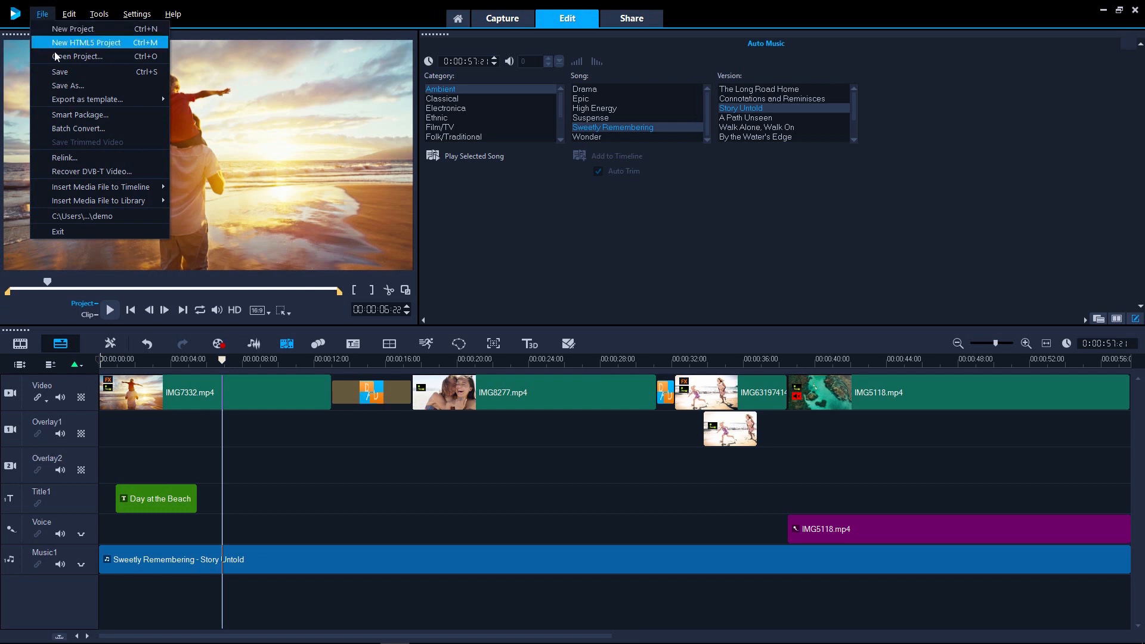
- Save the project as Demo Video via Save As
click(58, 87)
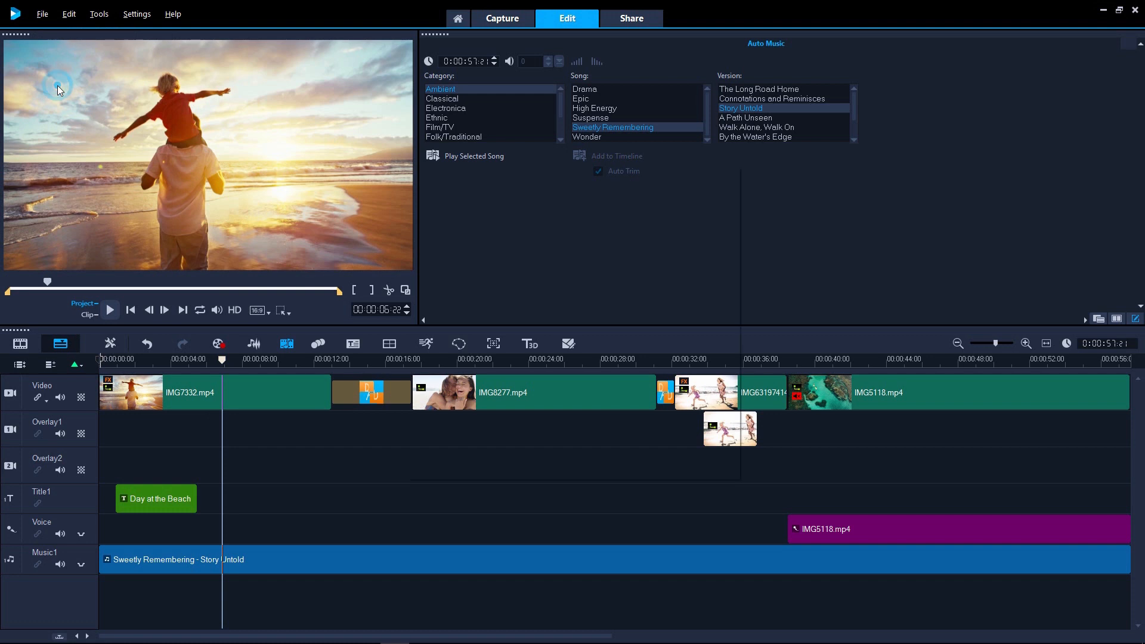
key(Return)
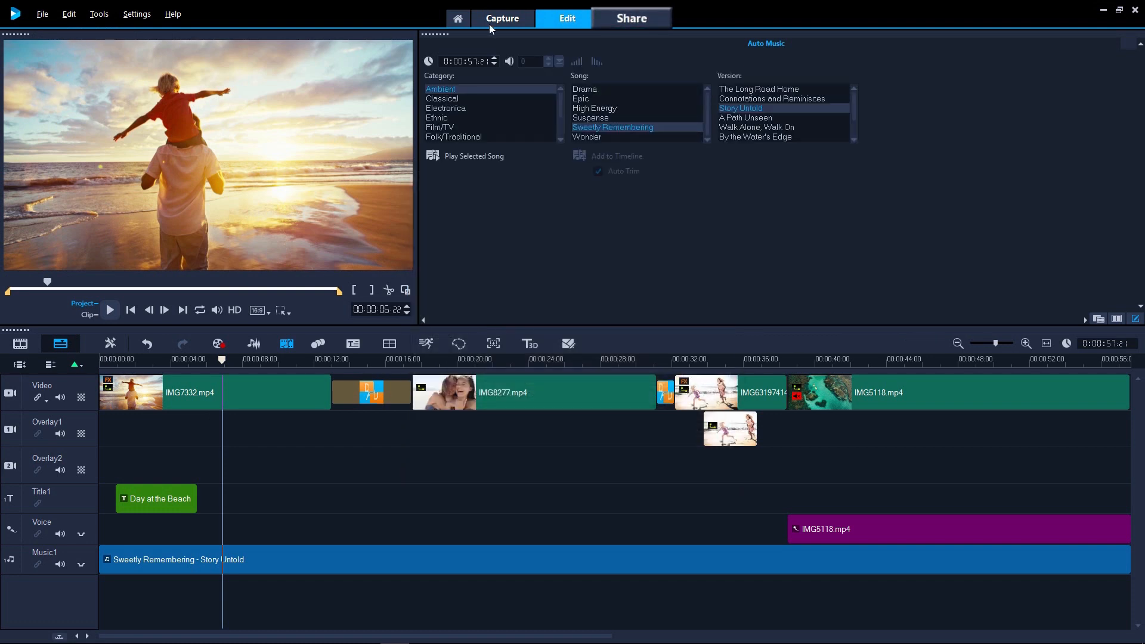
- In the Share workspace, browse MOV output, Facebook web upload, and DVD disc output
click(655, 23)
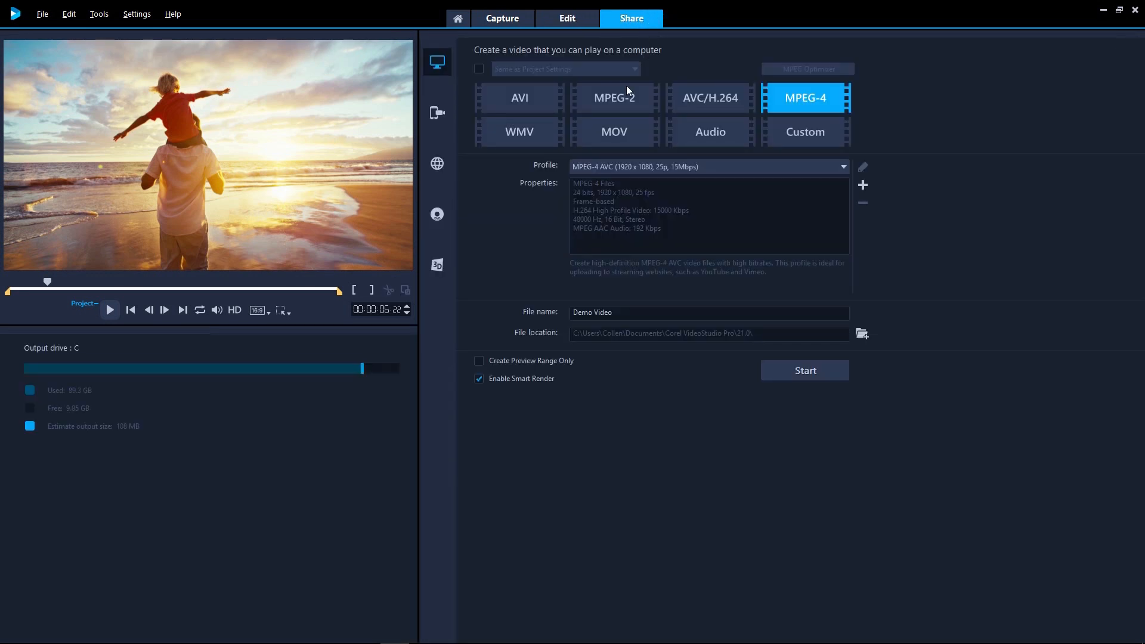
click(609, 133)
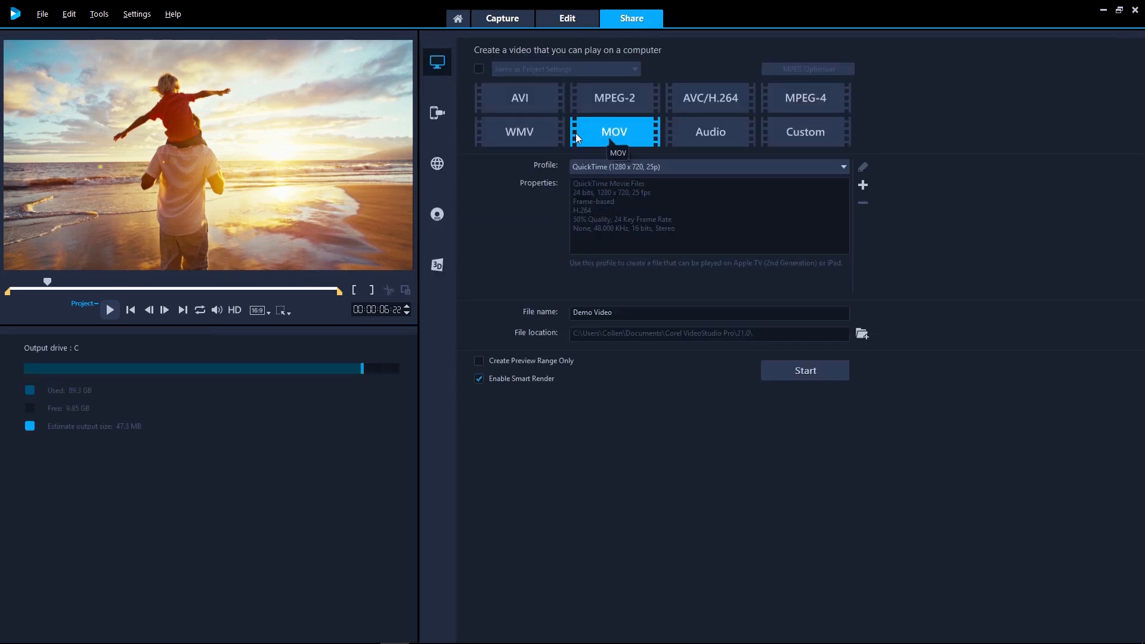
click(437, 165)
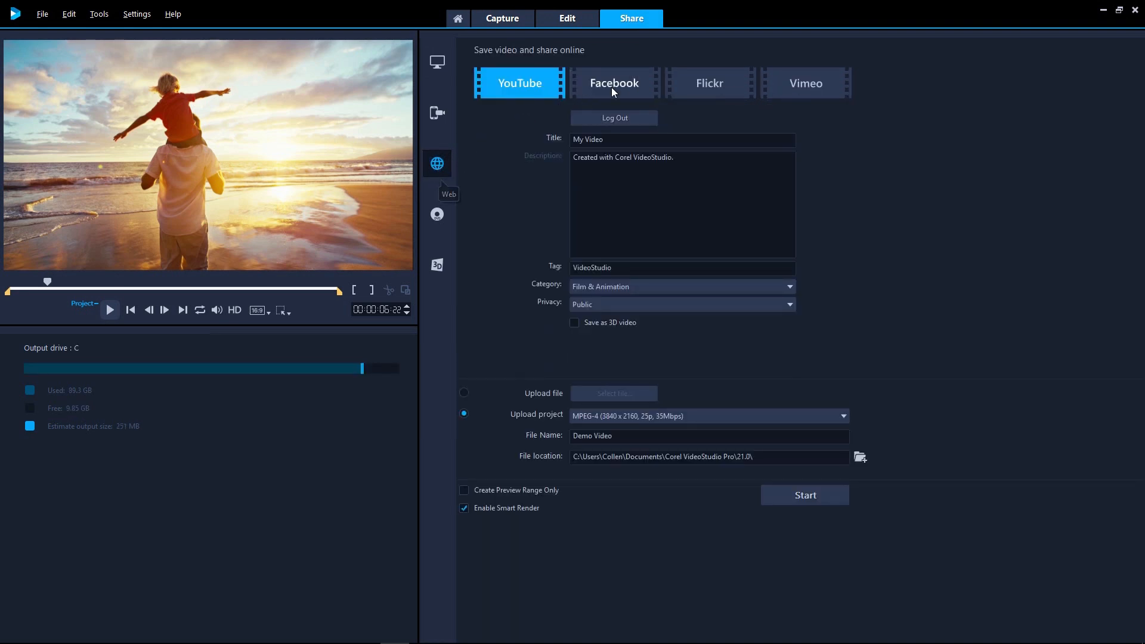
click(611, 87)
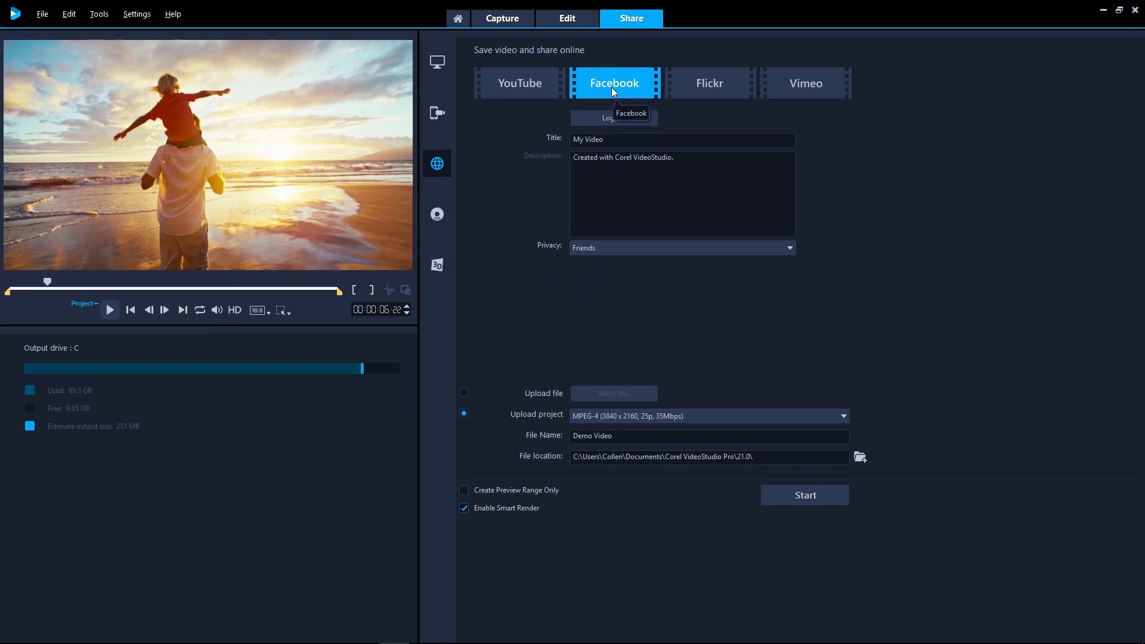
click(438, 215)
click(538, 89)
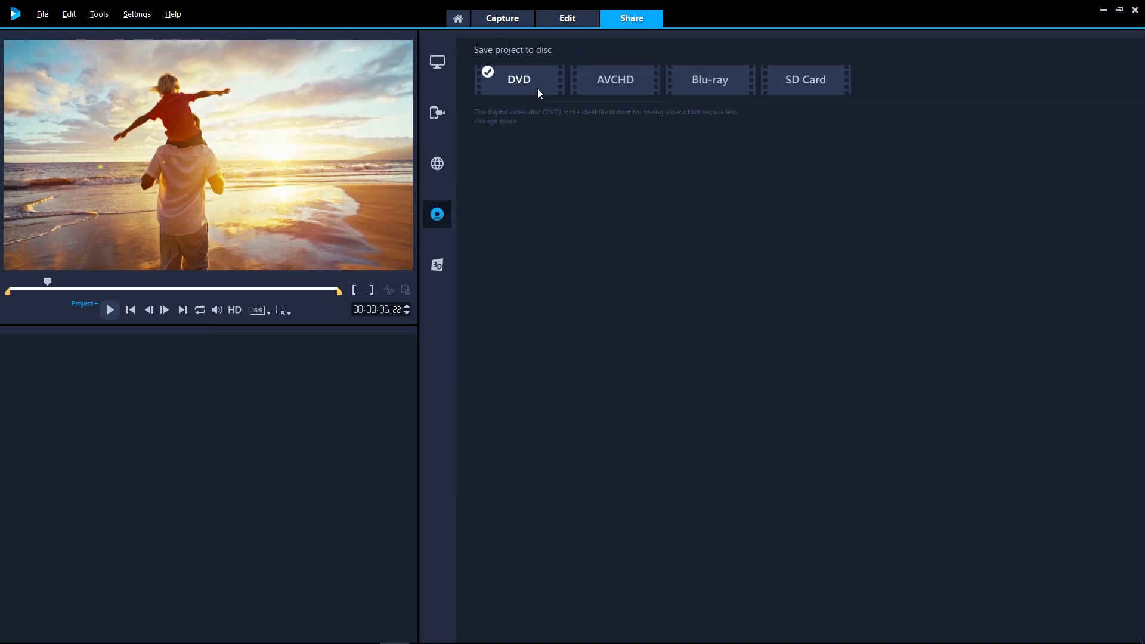